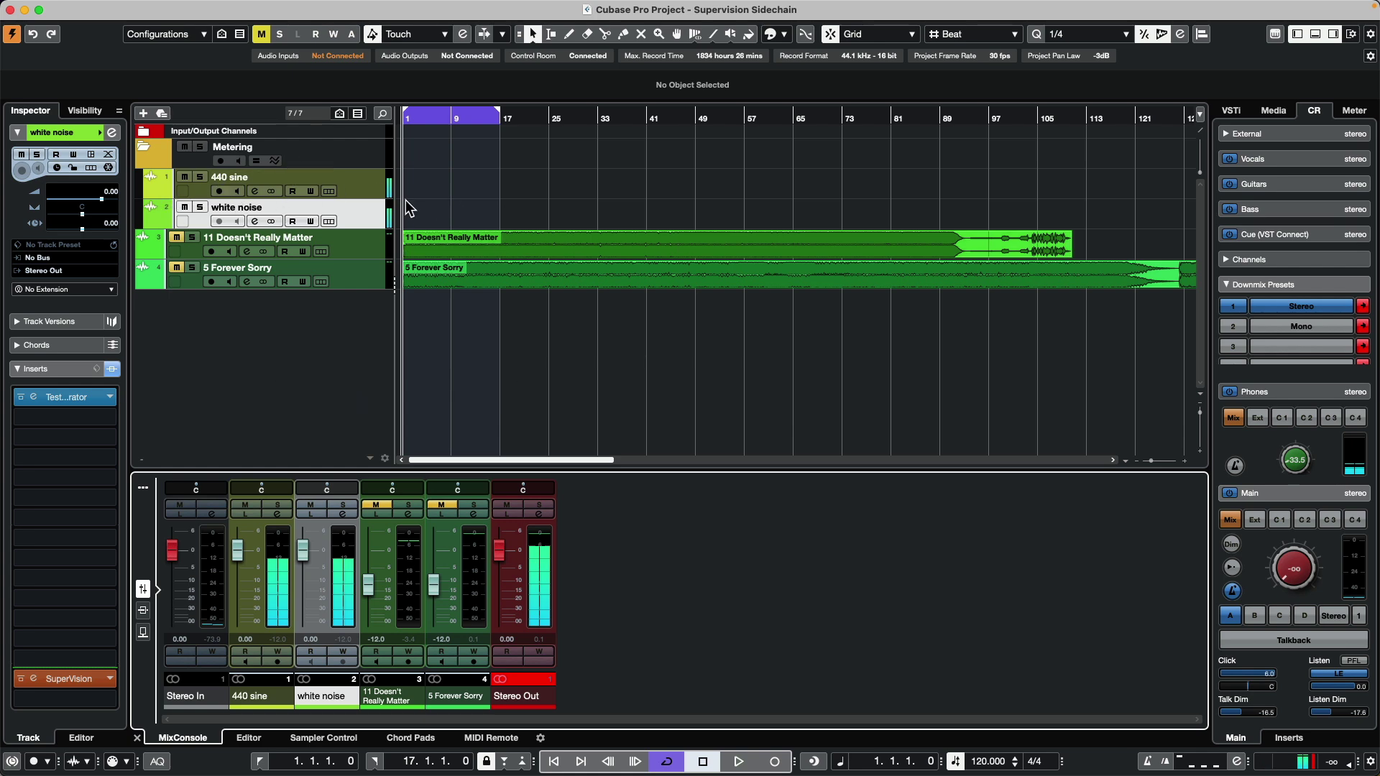
Step: Mute white noise and 440 sine, select 440 sine, and set the Control Room main level to -43.7
{"action": "left_click", "coordinate": [184, 209]}
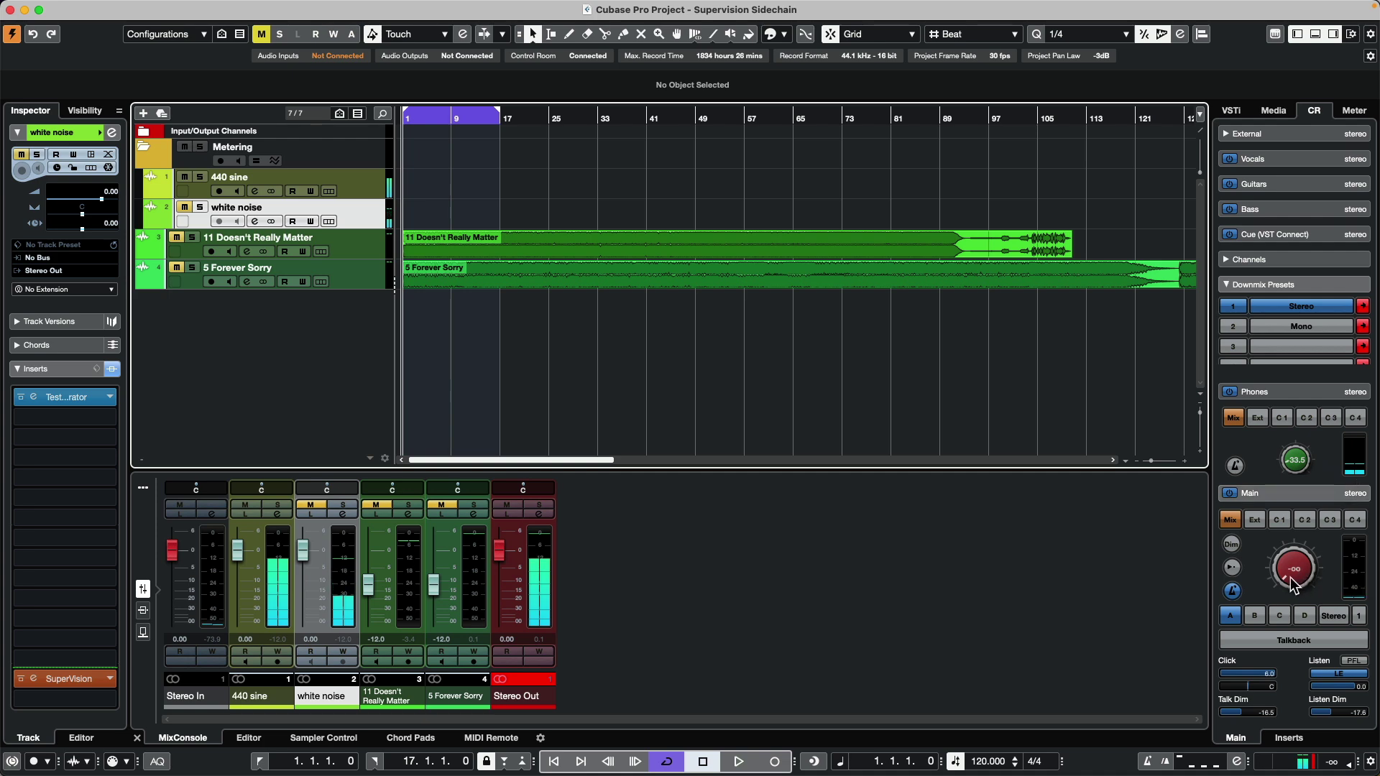
{"action": "left_click_drag", "start_coordinate": [1291, 583], "coordinate": [1285, 571]}
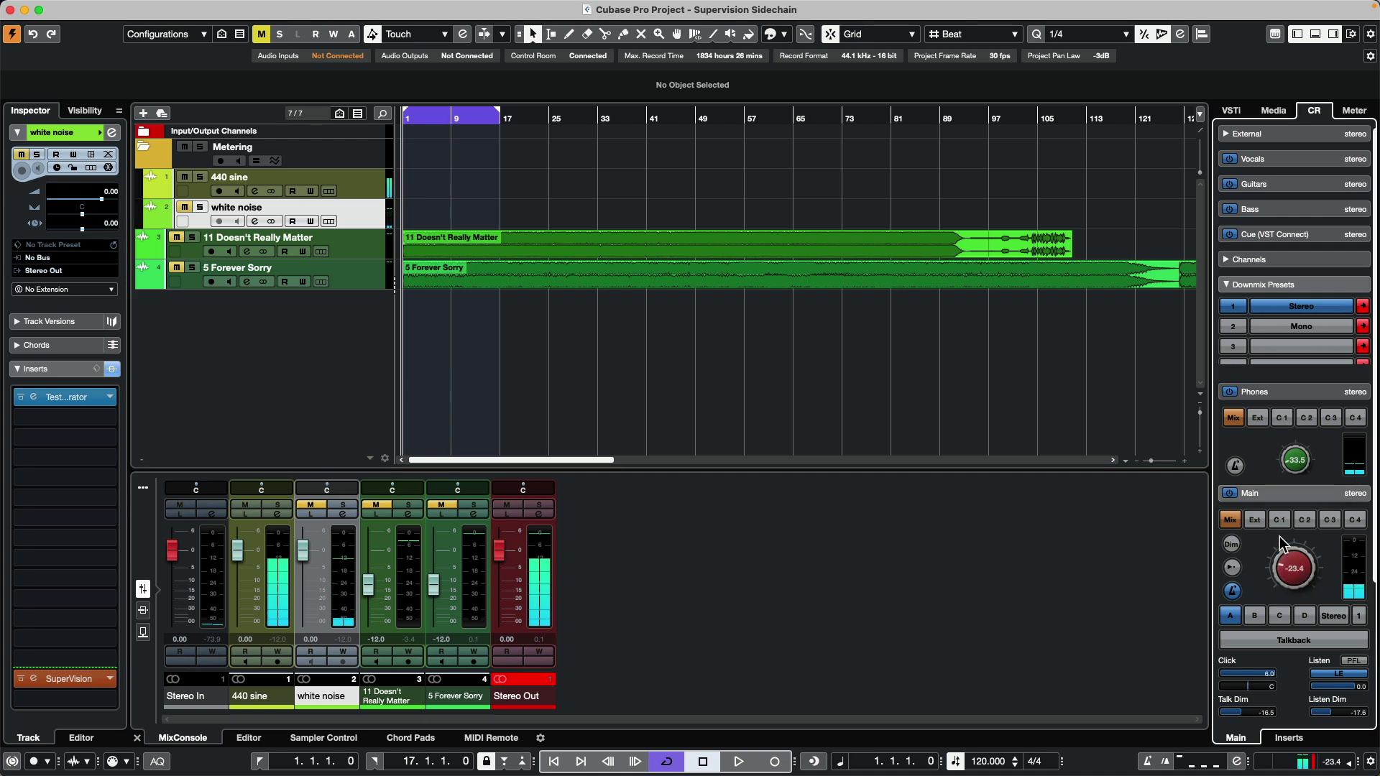
{"action": "left_click_drag", "start_coordinate": [1280, 536], "coordinate": [1279, 541]}
{"action": "left_click", "coordinate": [186, 178]}
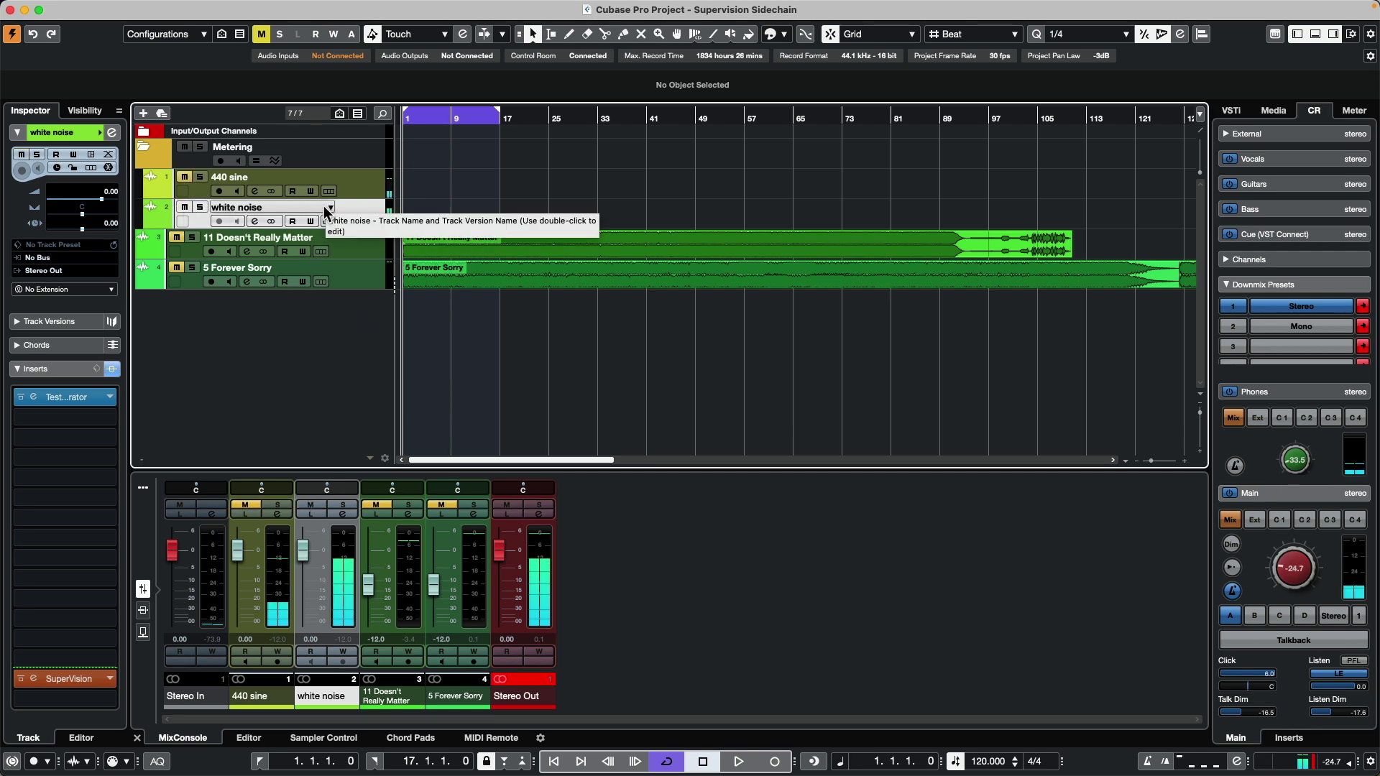
{"action": "left_click", "coordinate": [188, 188]}
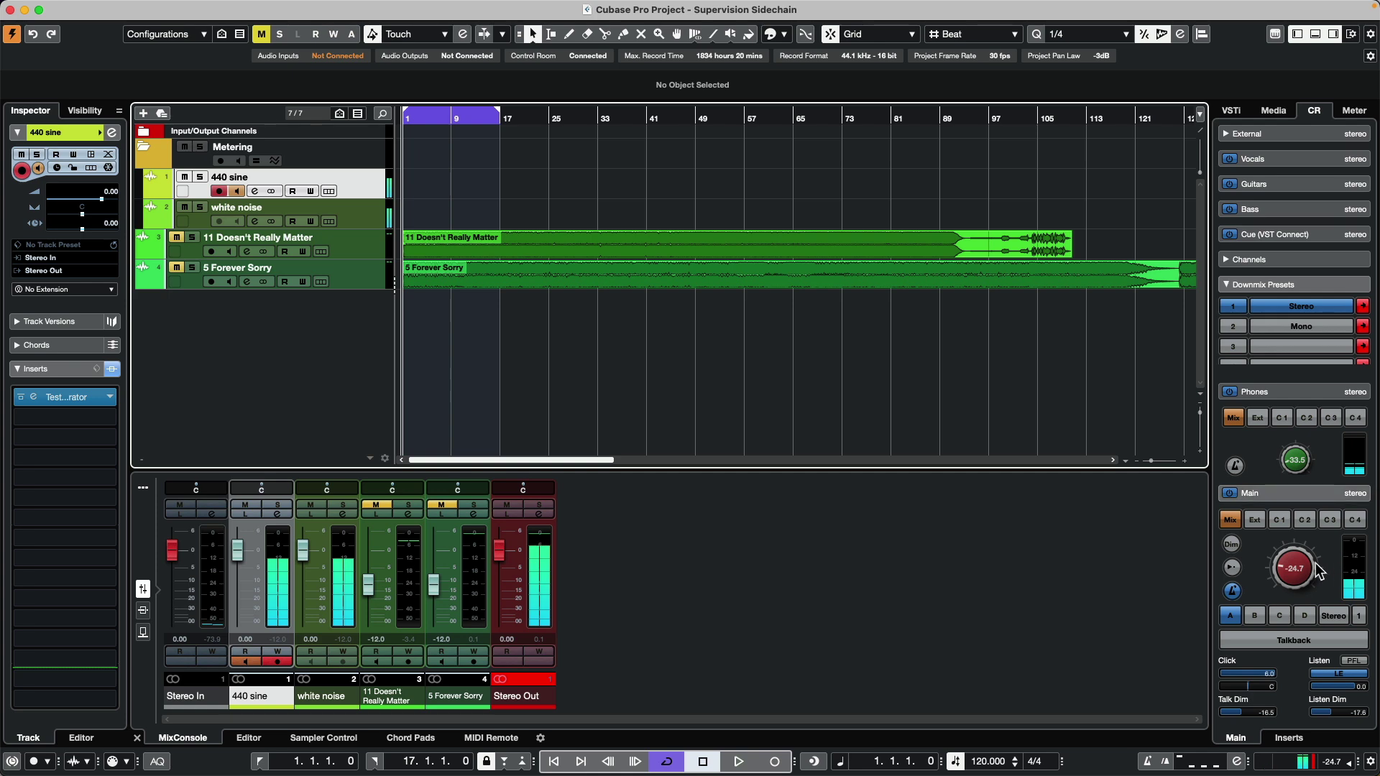
{"action": "scroll", "coordinate": [1294, 573], "scroll_direction": "down", "scroll_amount": 2}
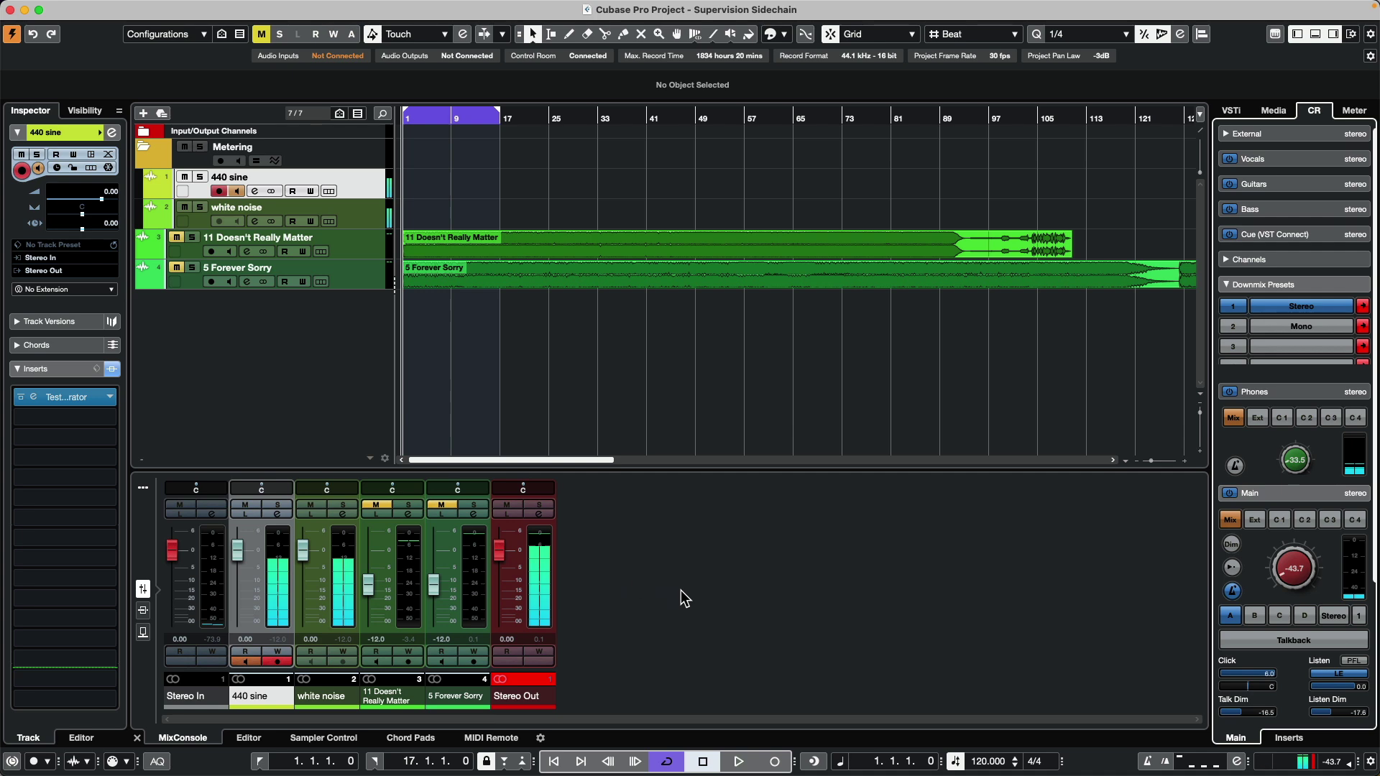
Step: Show the Control Room inserts, then preview SuperVision on Stereo Out and close both windows
{"action": "left_click", "coordinate": [1288, 738]}
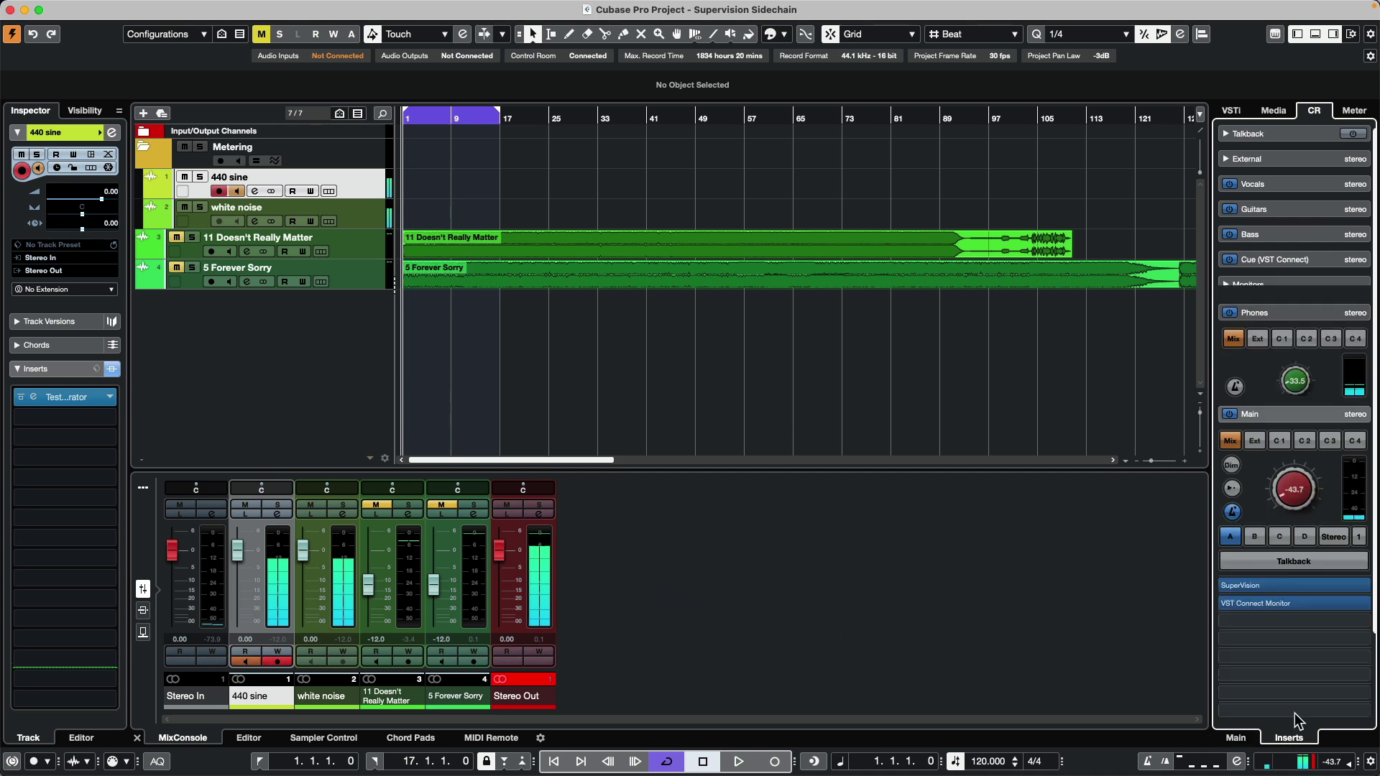
{"action": "left_click", "coordinate": [544, 513]}
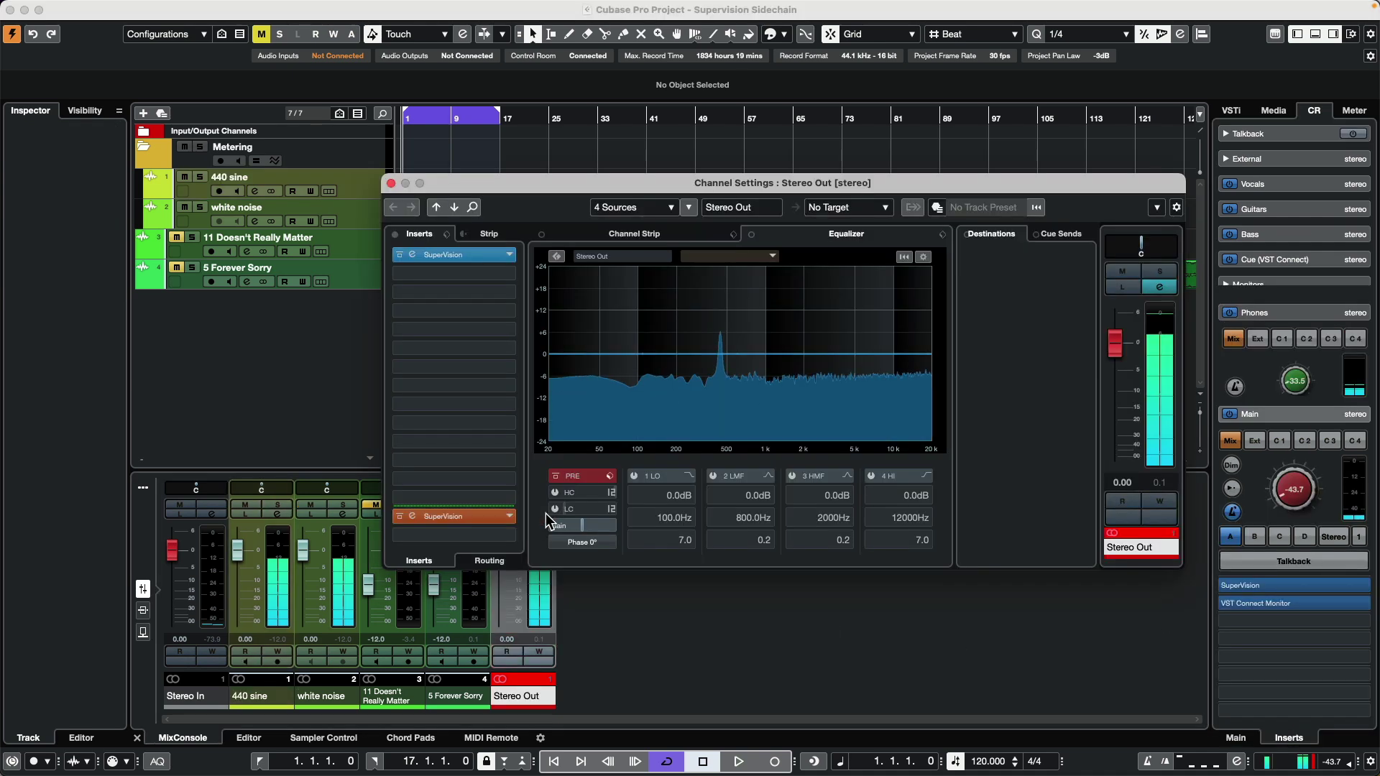
{"action": "left_click", "coordinate": [447, 256]}
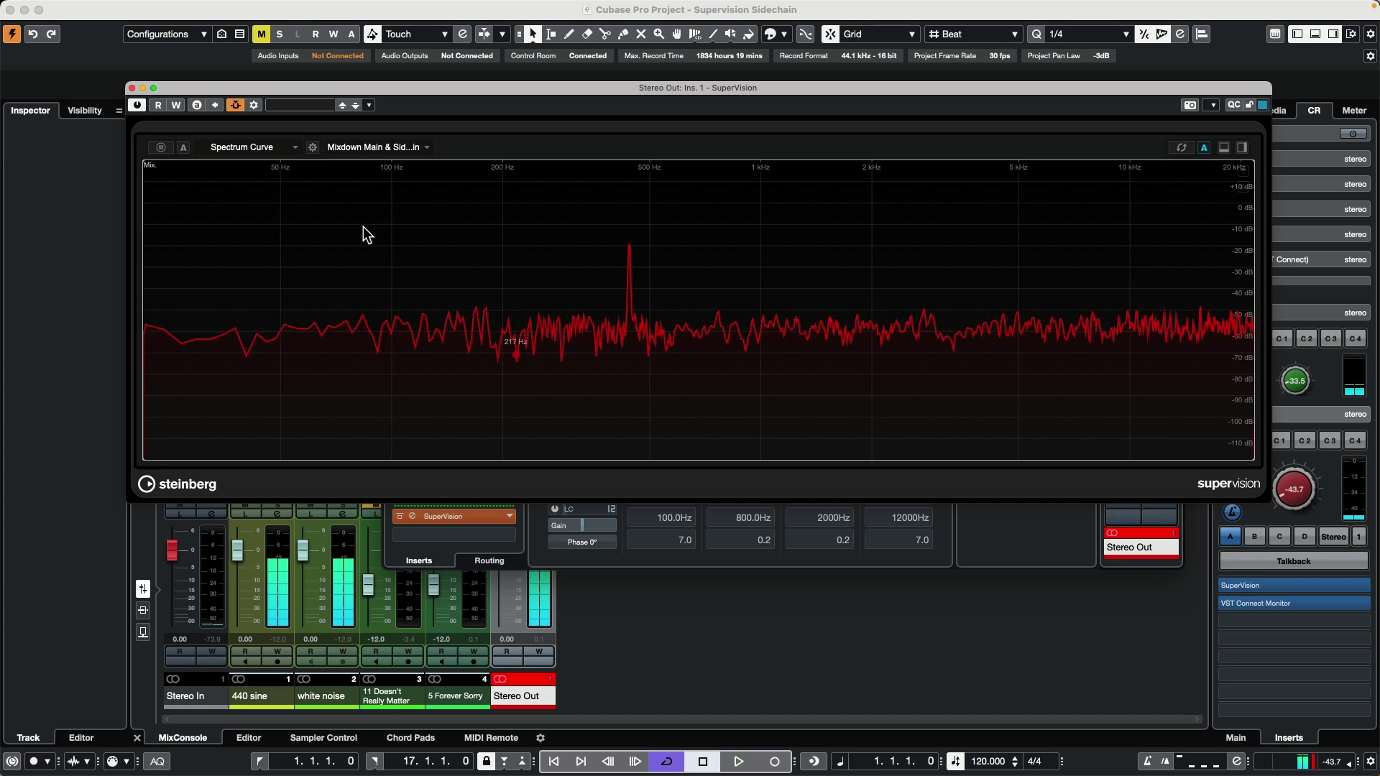
{"action": "left_click", "coordinate": [131, 89]}
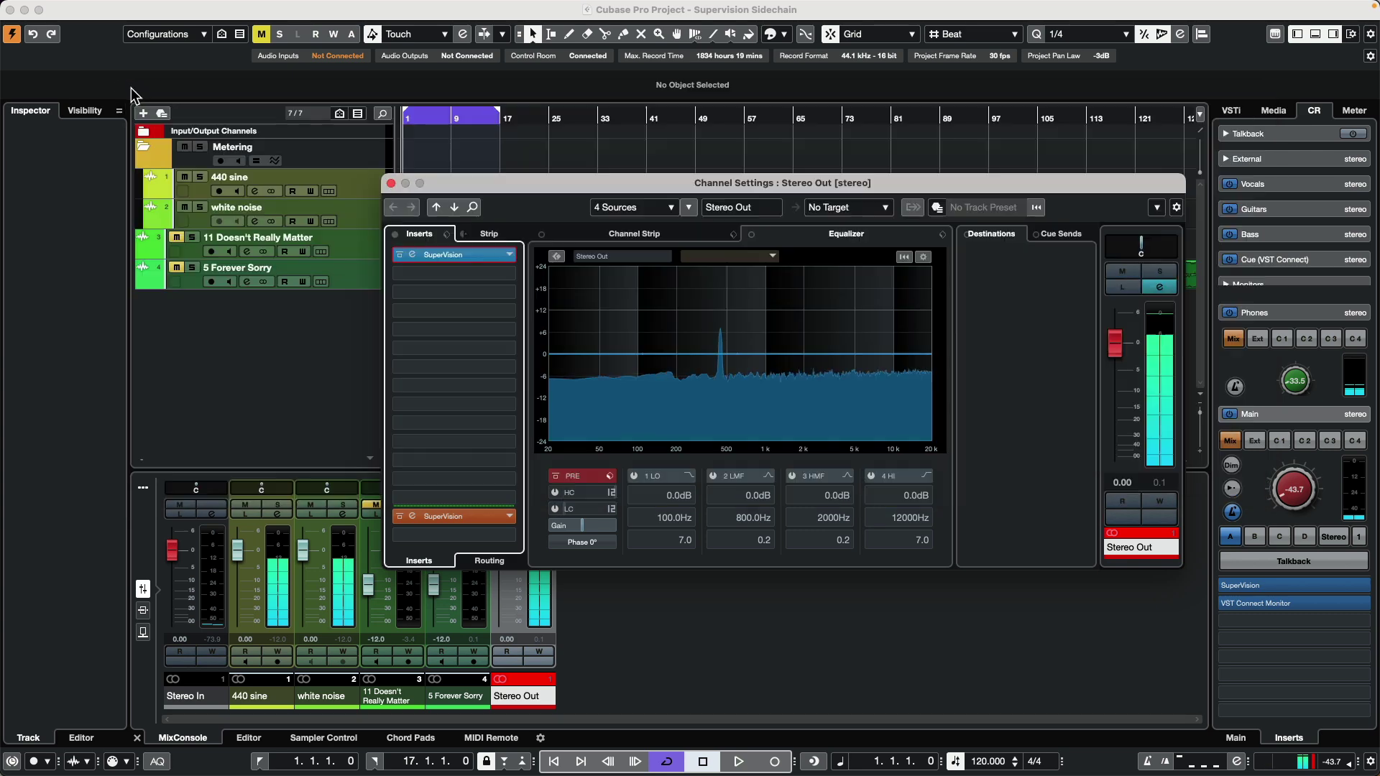
{"action": "left_click", "coordinate": [391, 184]}
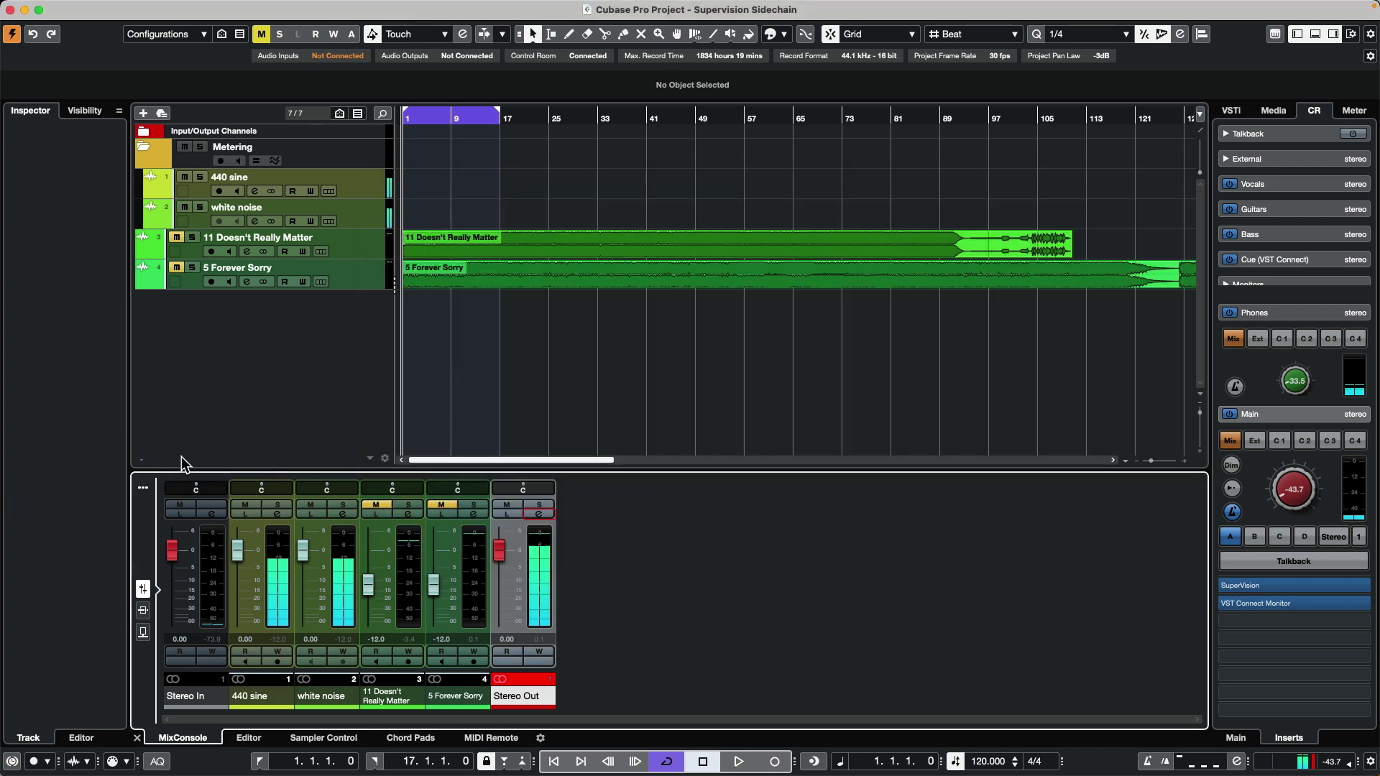
Step: Open SuperVision on white noise, activate side-chain and add 440 sine as its source
{"action": "left_click", "coordinate": [347, 510]}
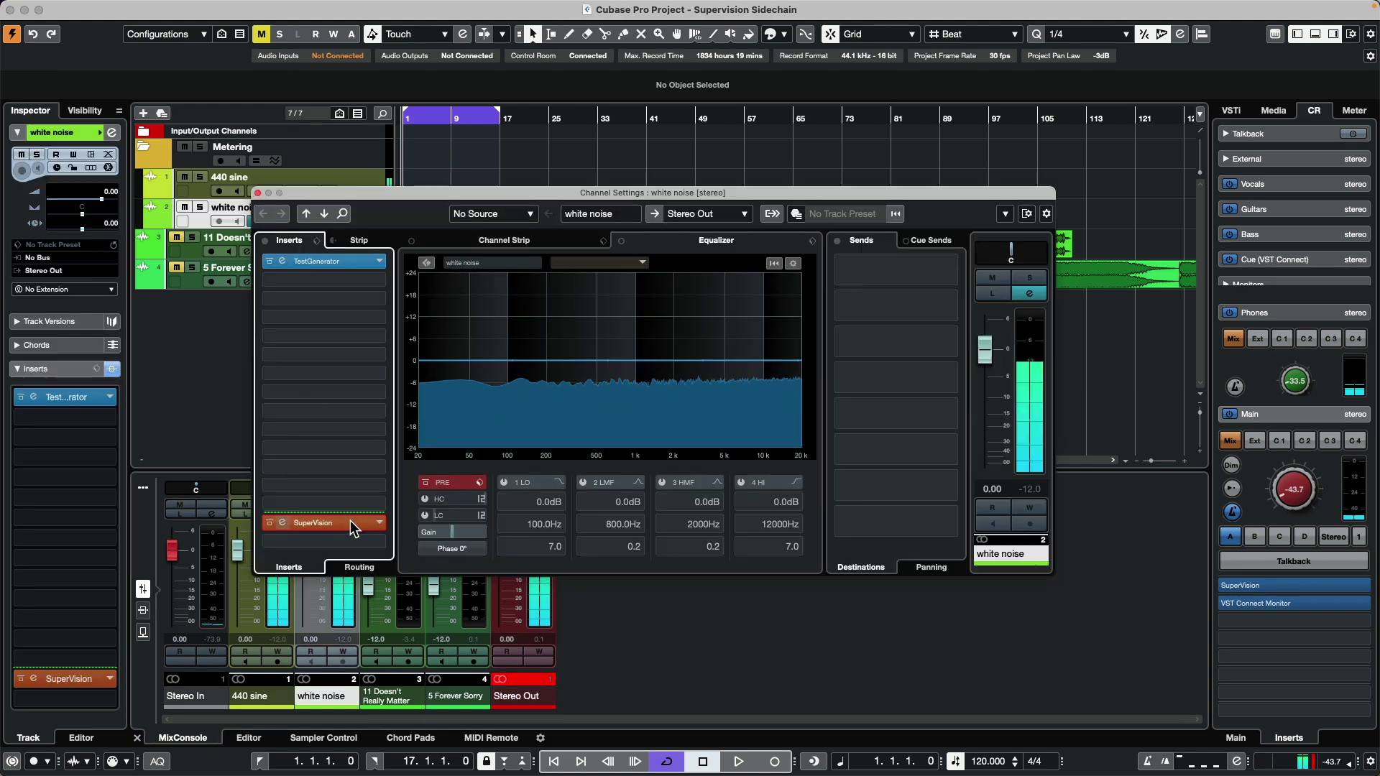
{"action": "left_click", "coordinate": [351, 521]}
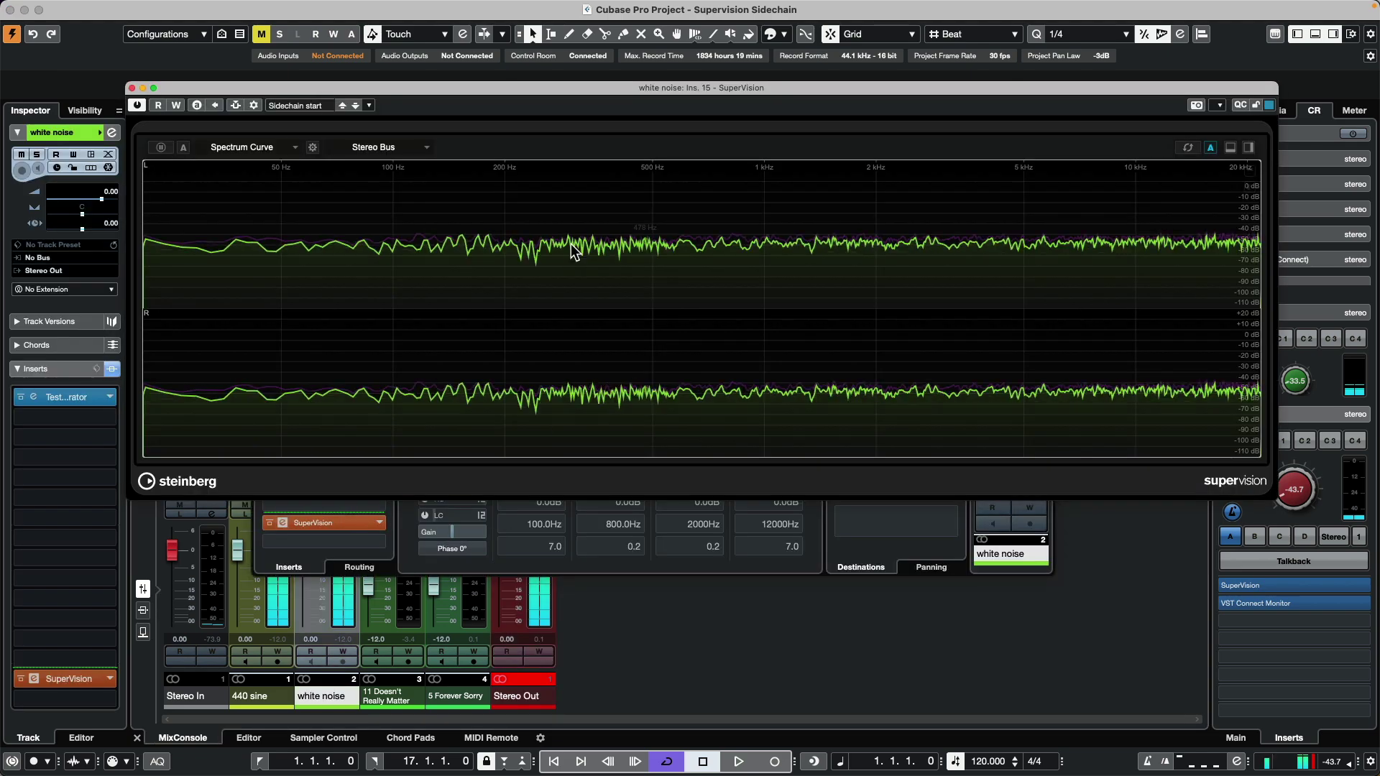
{"action": "left_click", "coordinate": [235, 105]}
{"action": "left_click", "coordinate": [253, 105]}
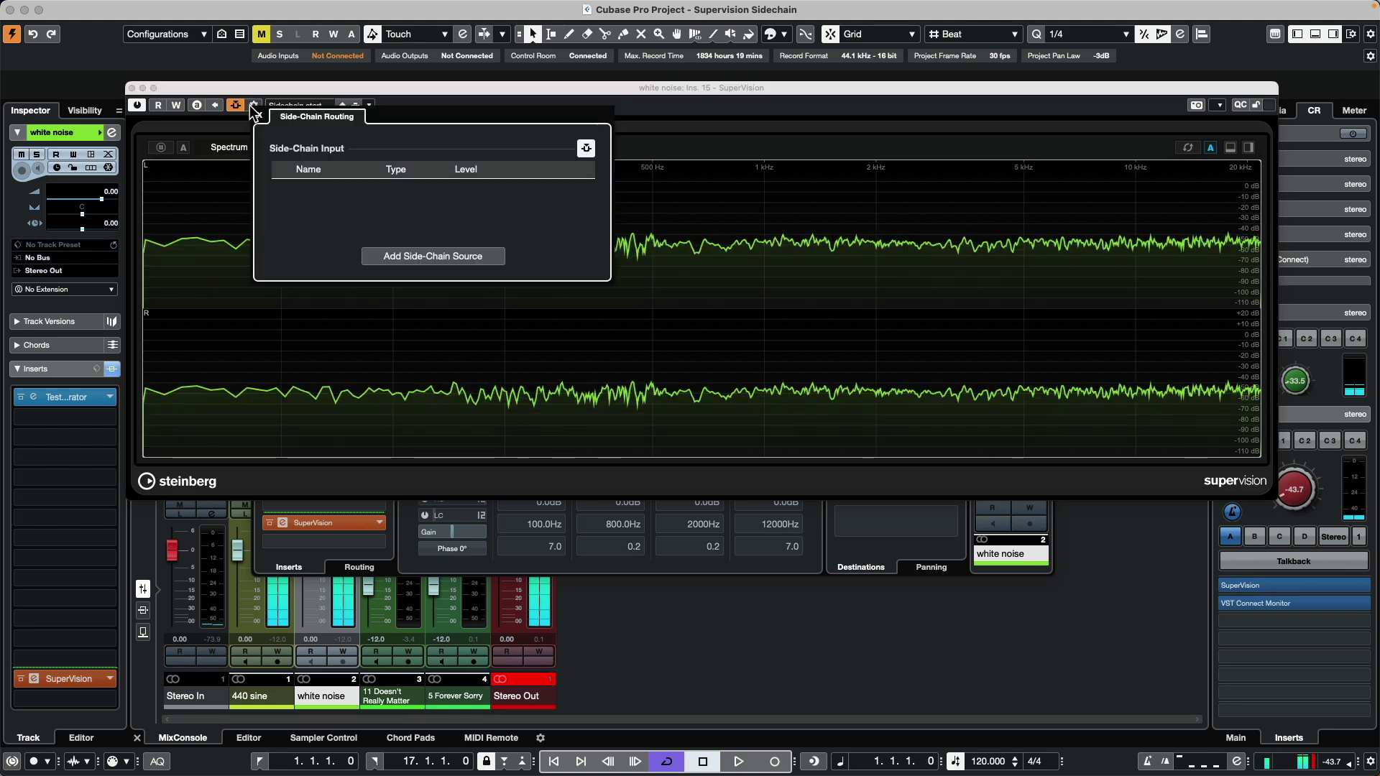
{"action": "left_click", "coordinate": [429, 253]}
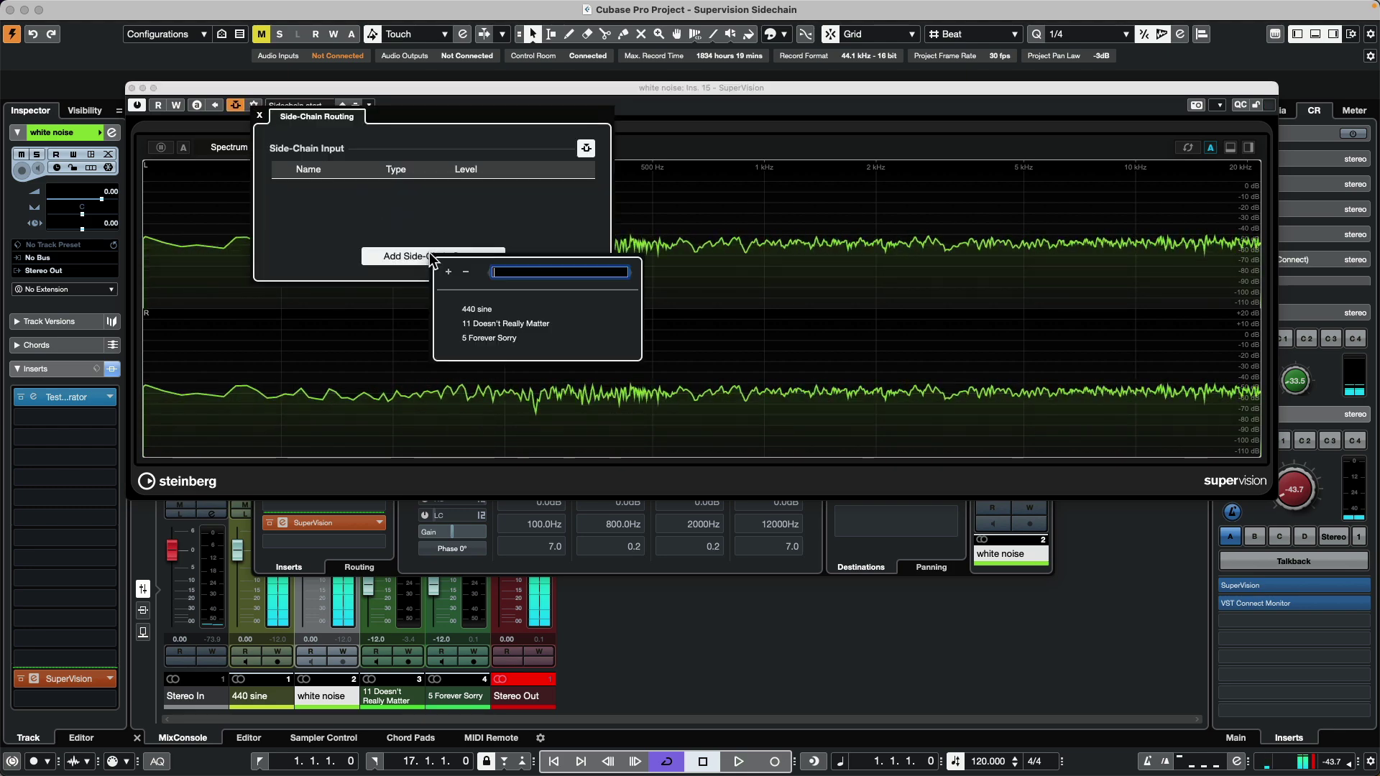
{"action": "left_click", "coordinate": [485, 312]}
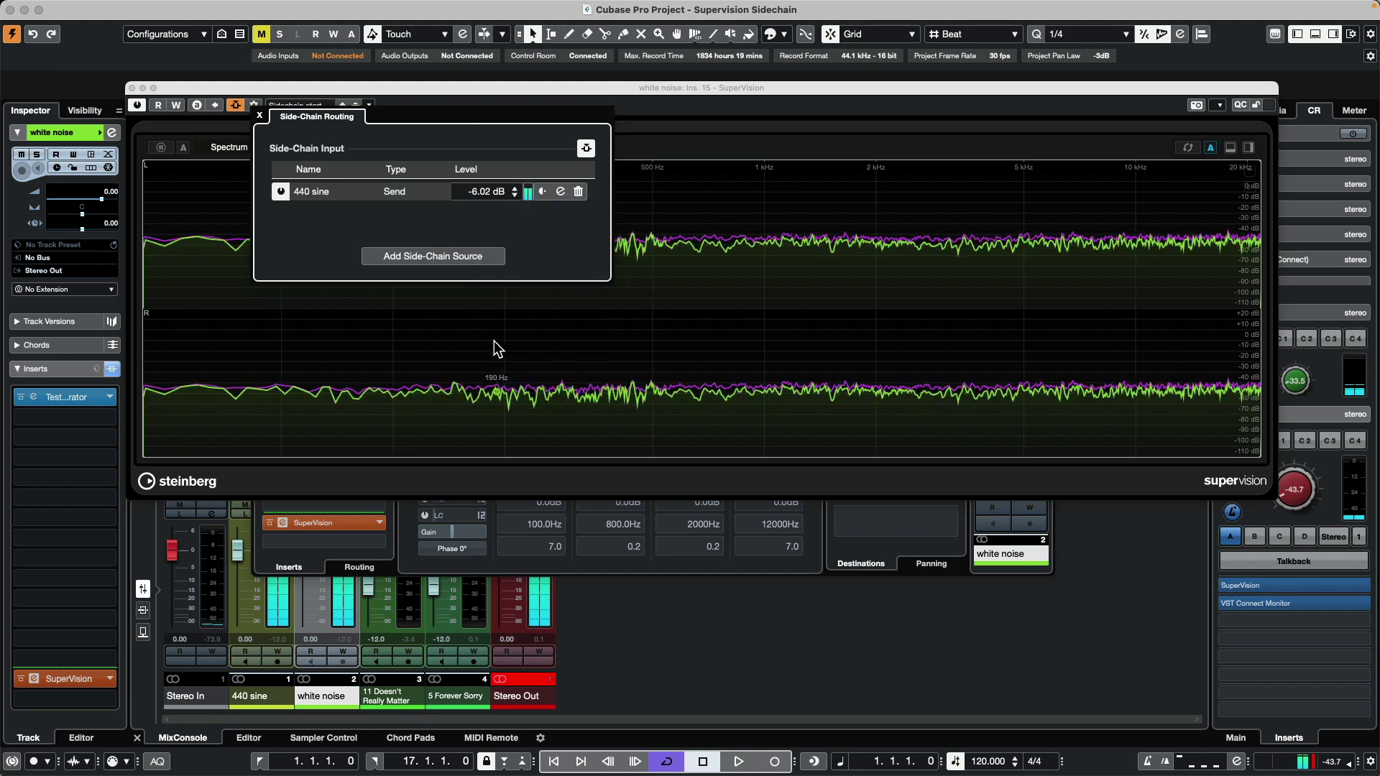
{"action": "left_click", "coordinate": [333, 115]}
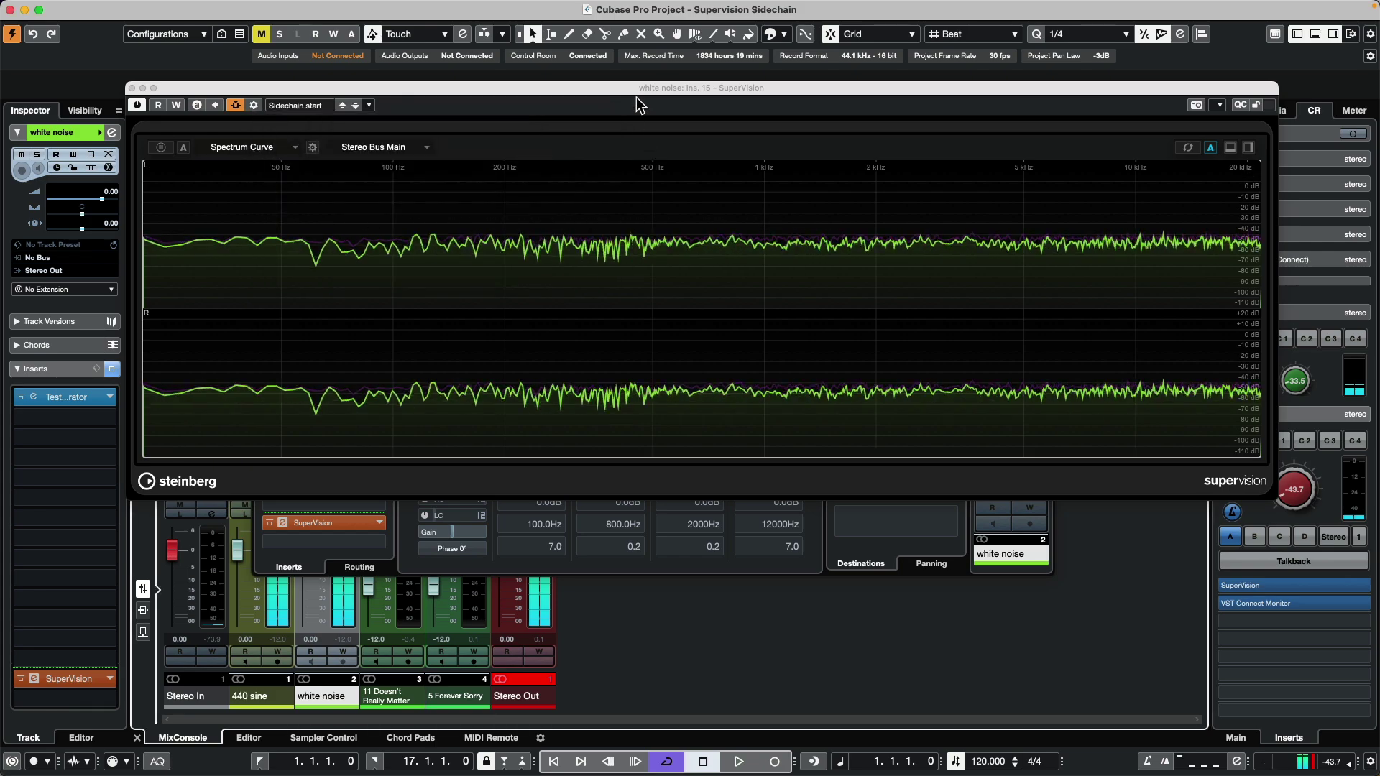
Step: Switch the white noise SuperVision spectrum source to Mixdown Side-Chain to show the sine peak
{"action": "left_click_drag", "start_coordinate": [636, 89], "coordinate": [648, 124]}
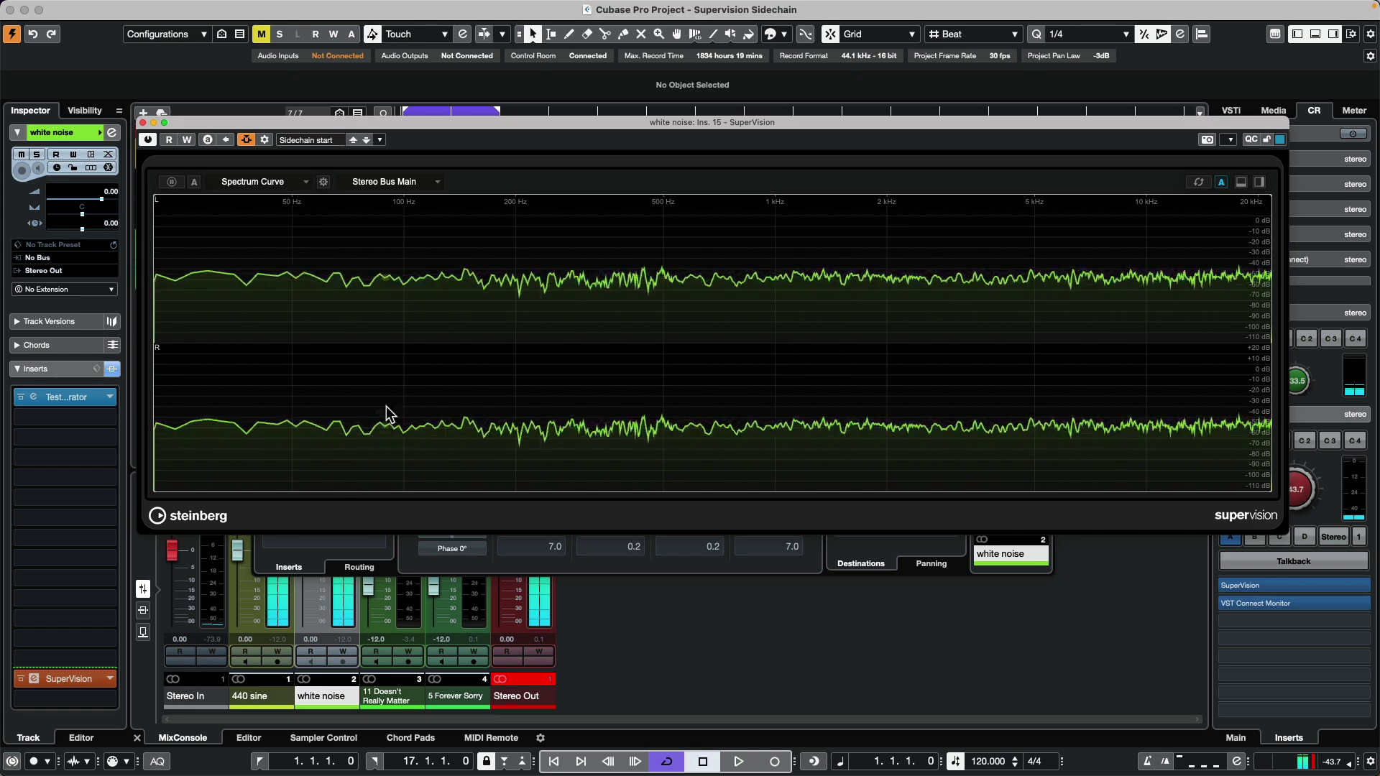
{"action": "left_click", "coordinate": [390, 183]}
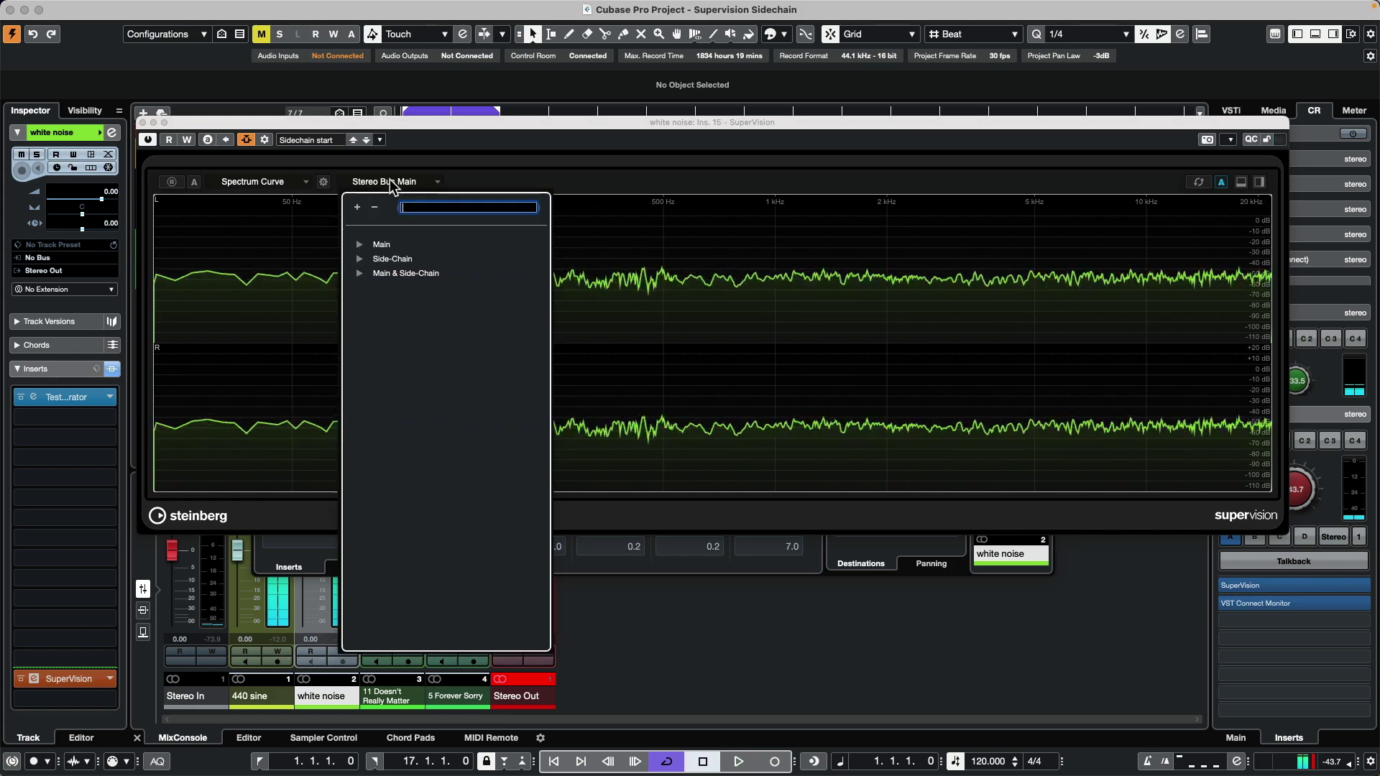
{"action": "left_click", "coordinate": [453, 158]}
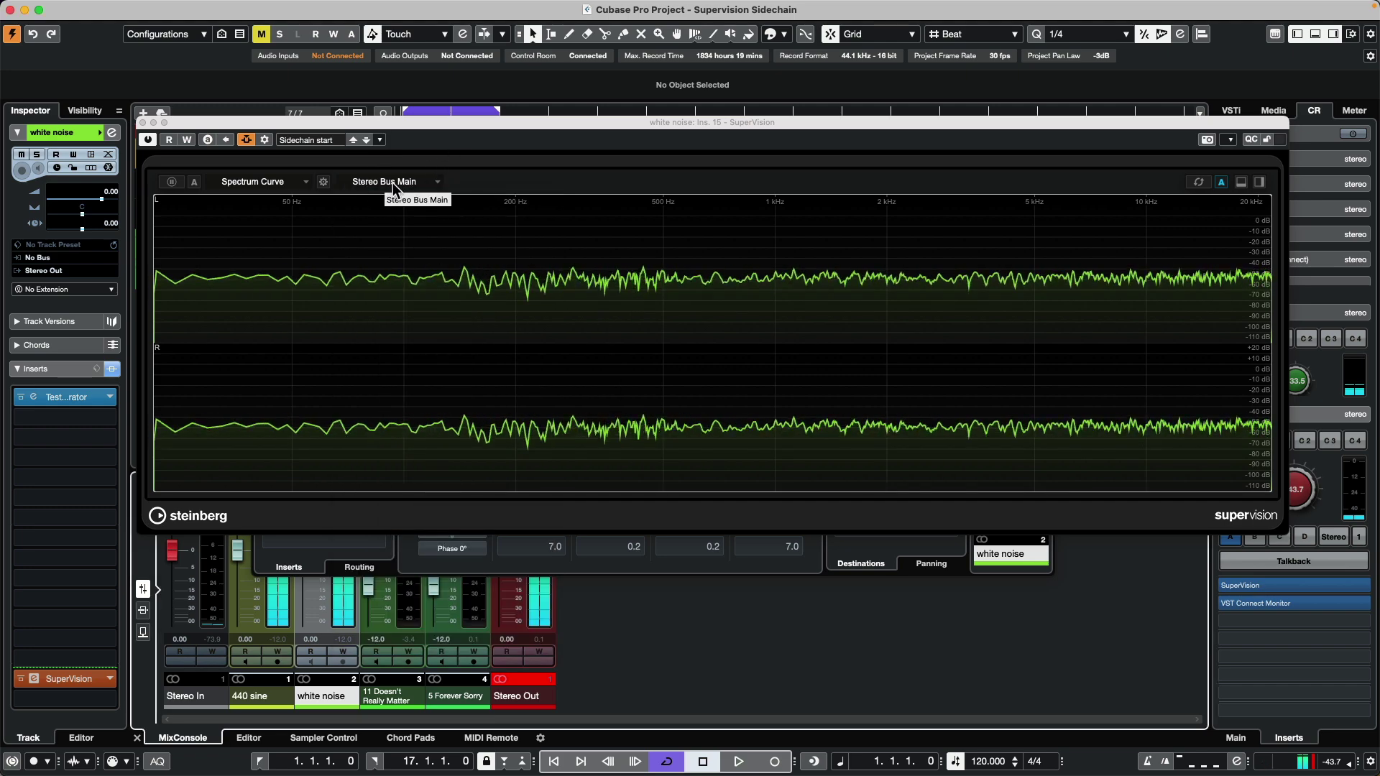
{"action": "left_click", "coordinate": [393, 182]}
{"action": "left_click", "coordinate": [359, 260]}
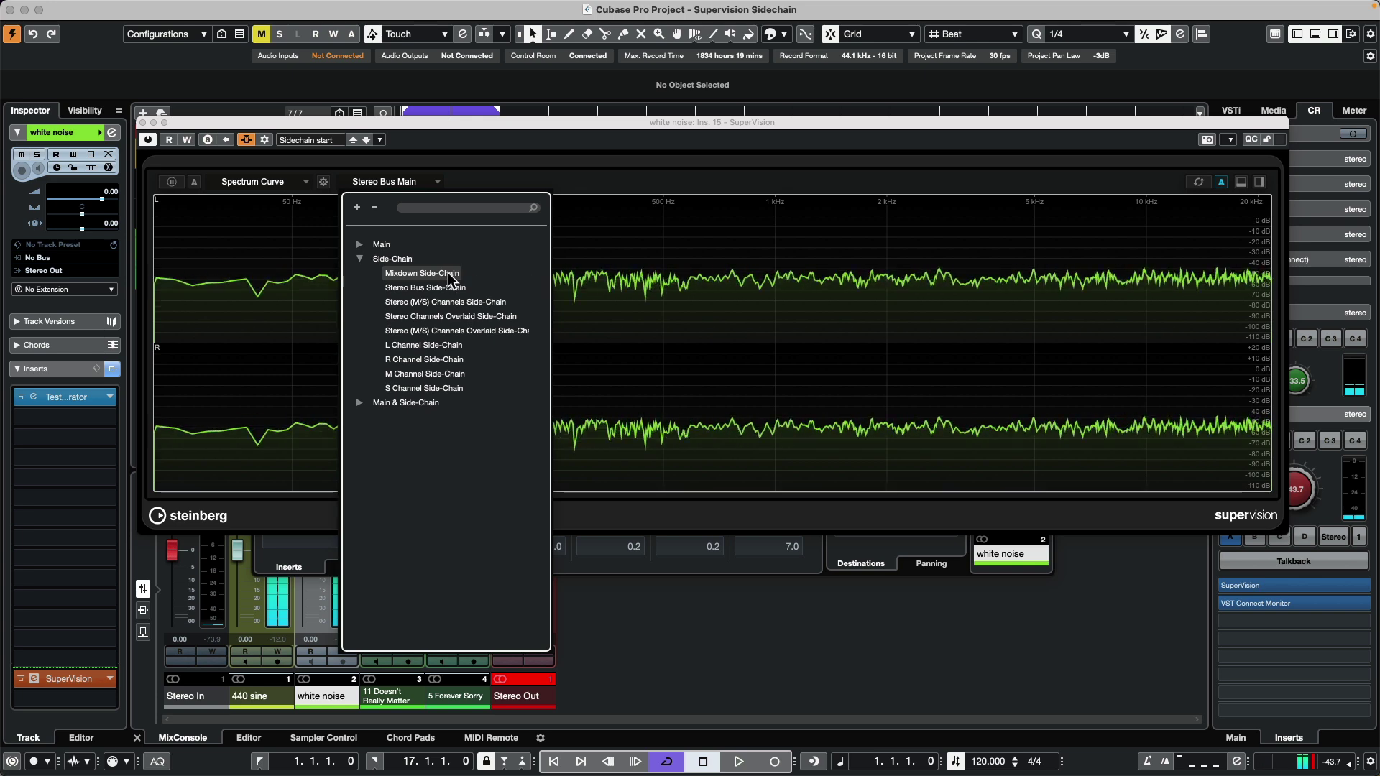
{"action": "left_click", "coordinate": [423, 274]}
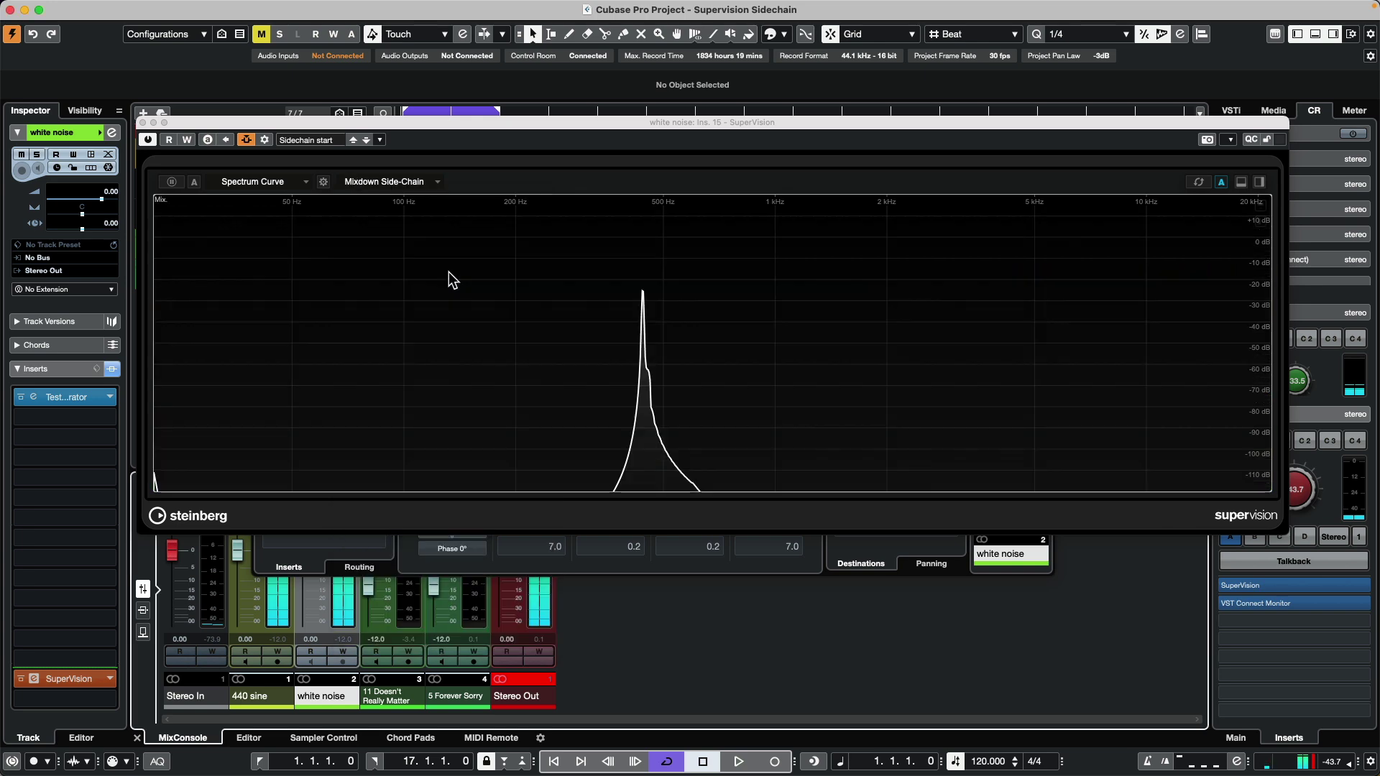
{"action": "left_click", "coordinate": [381, 181]}
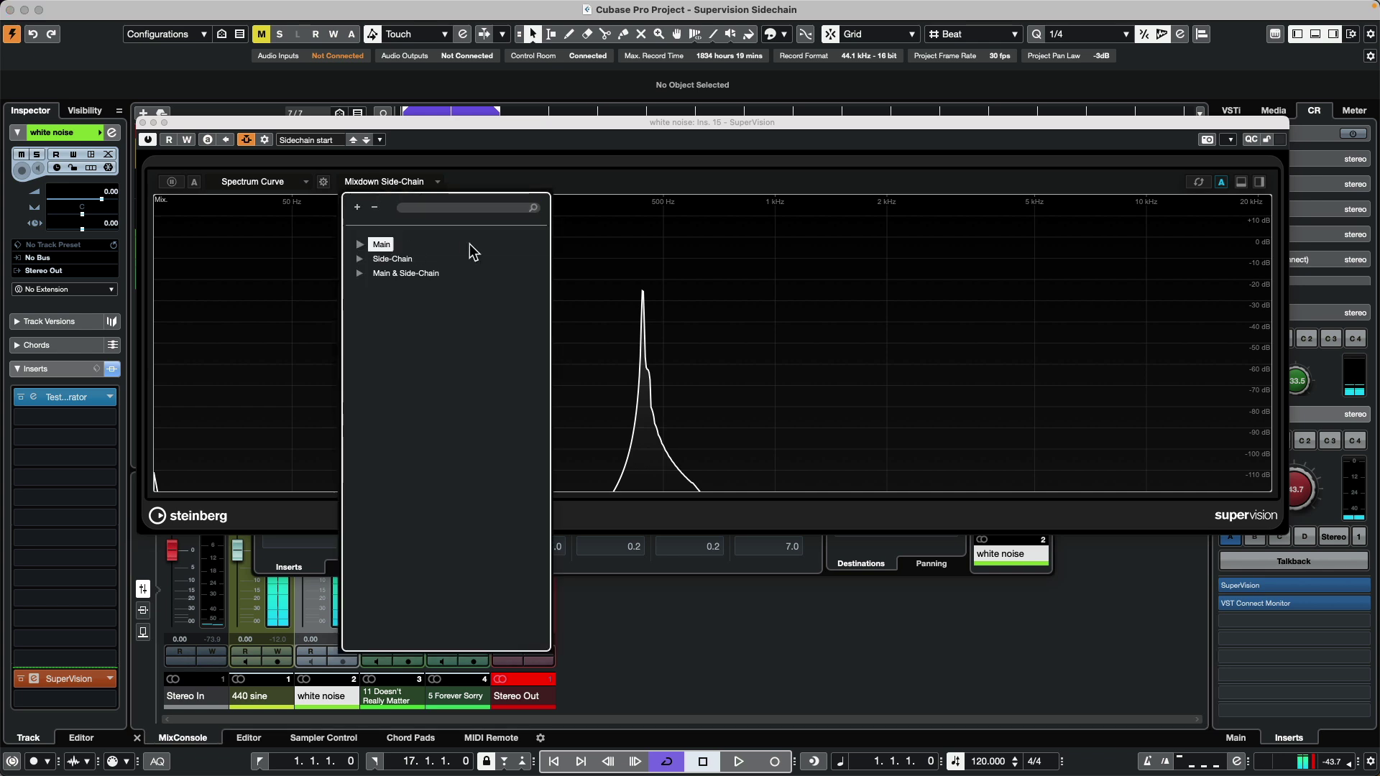
{"action": "left_click", "coordinate": [667, 273]}
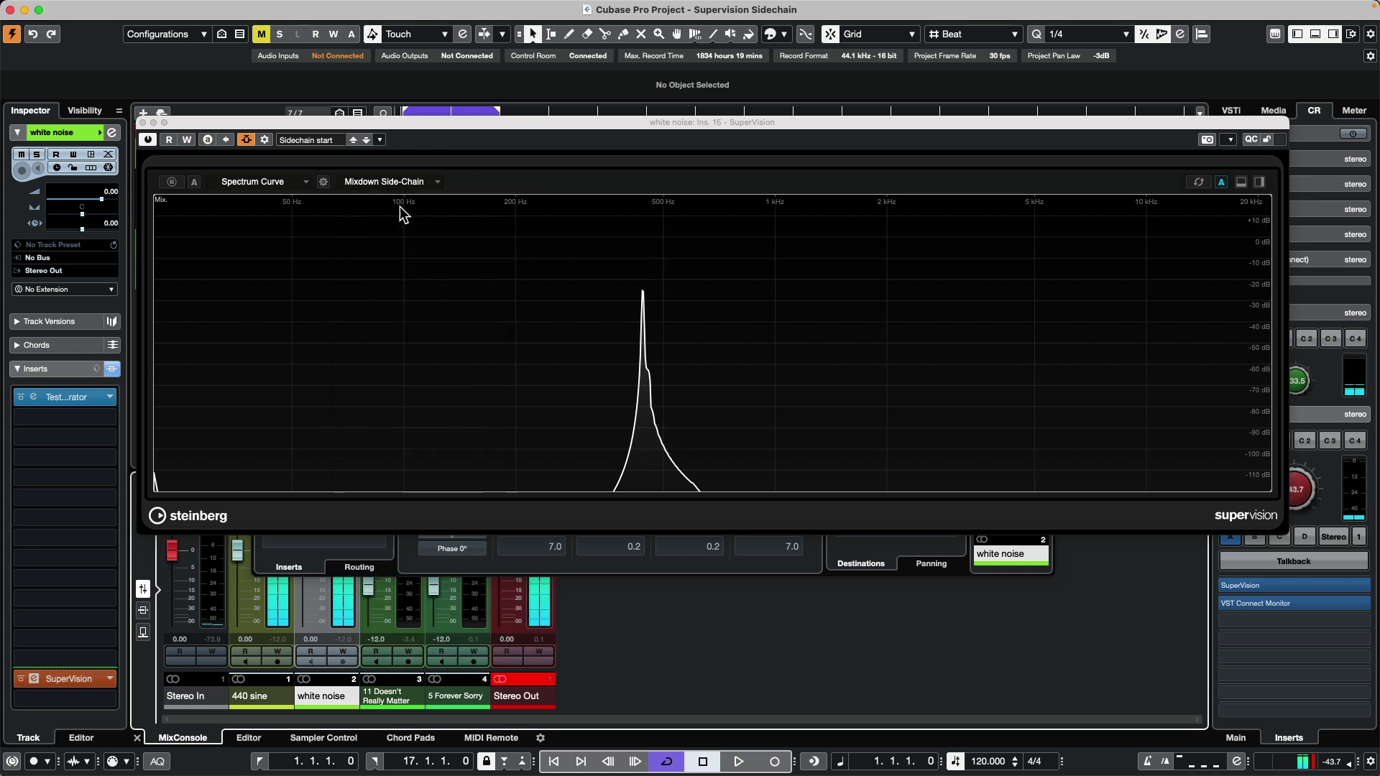
Step: Add a Level module below and set the upper spectrum's source to Mixdown Main
{"action": "left_click", "coordinate": [1242, 183]}
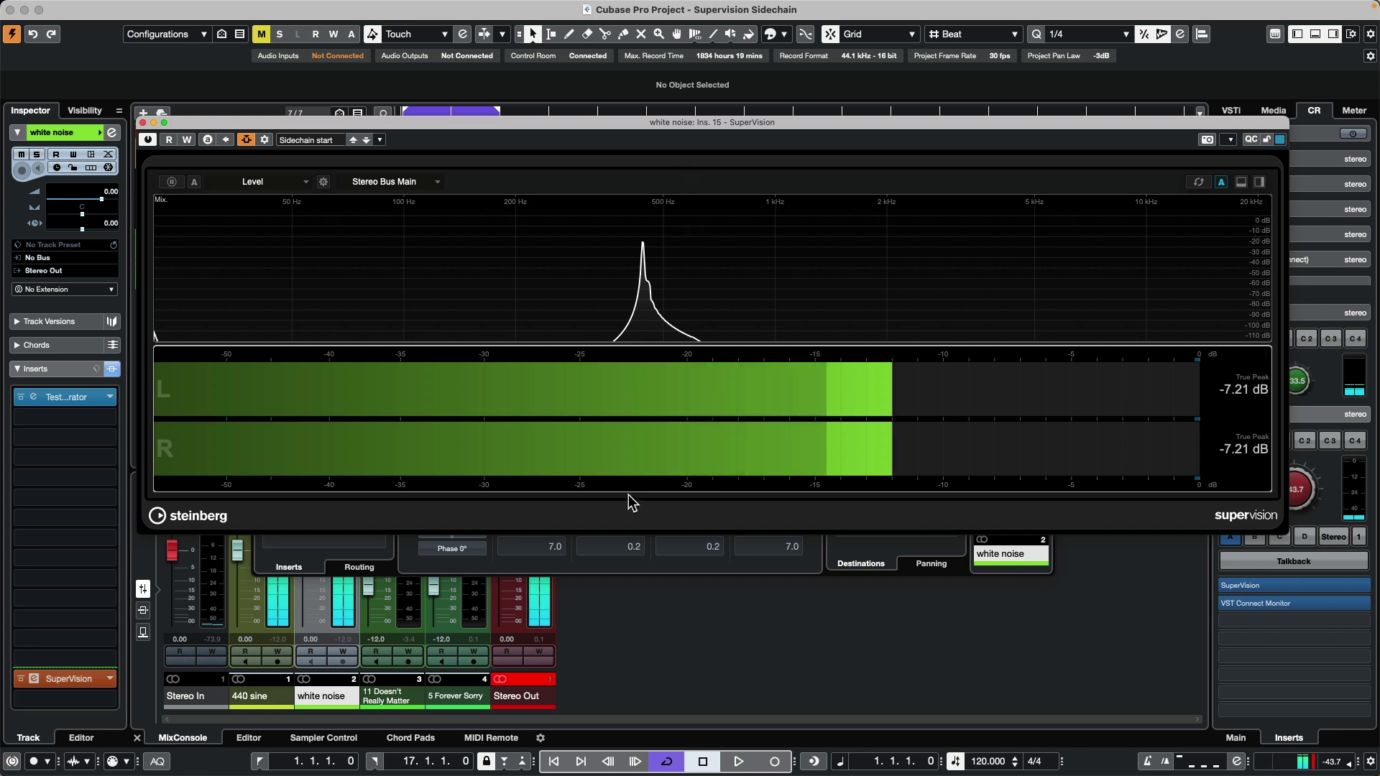
{"action": "left_click", "coordinate": [404, 183]}
{"action": "left_click", "coordinate": [421, 374]}
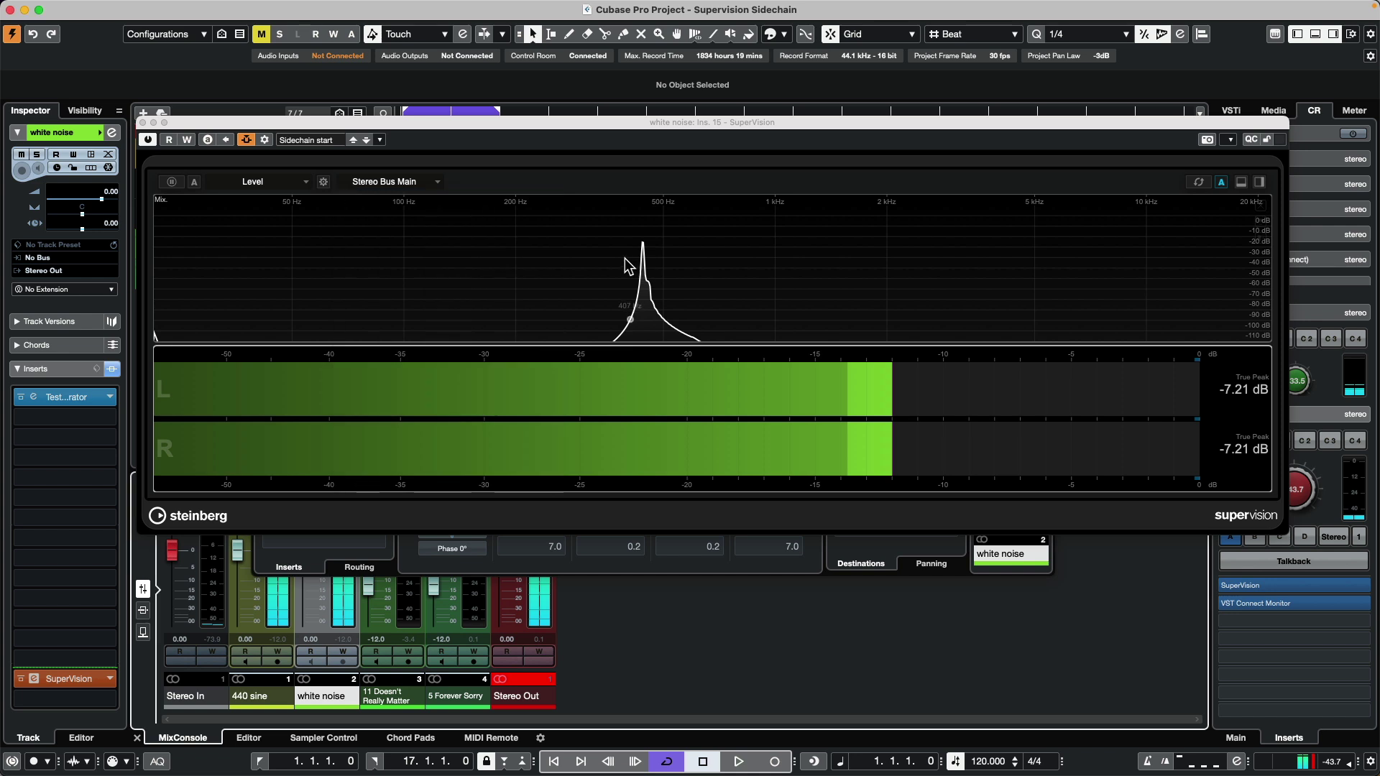
{"action": "left_click", "coordinate": [530, 256]}
{"action": "left_click", "coordinate": [411, 184]}
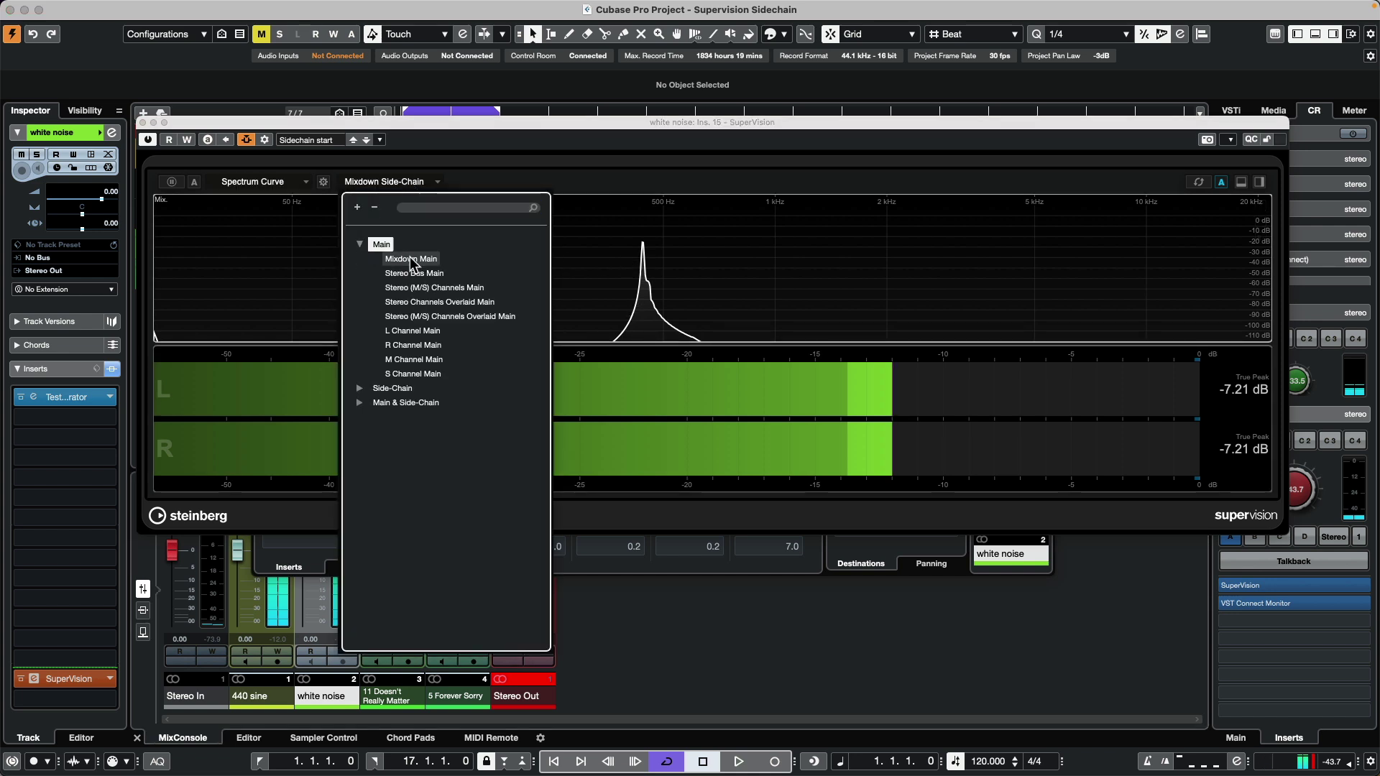
{"action": "left_click", "coordinate": [411, 259]}
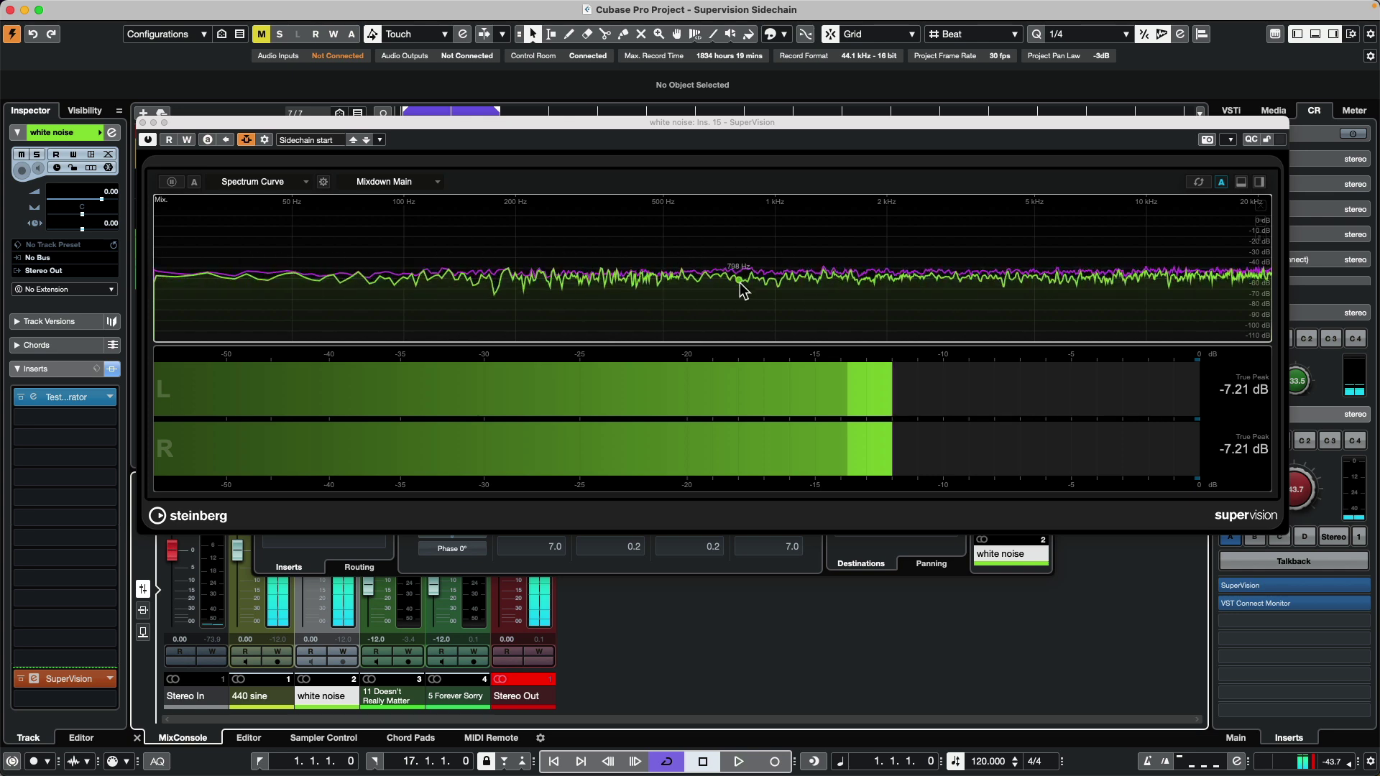
Step: Replace the Level meter module with a Spectral Domain Spectrum Curve
{"action": "left_click", "coordinate": [991, 437]}
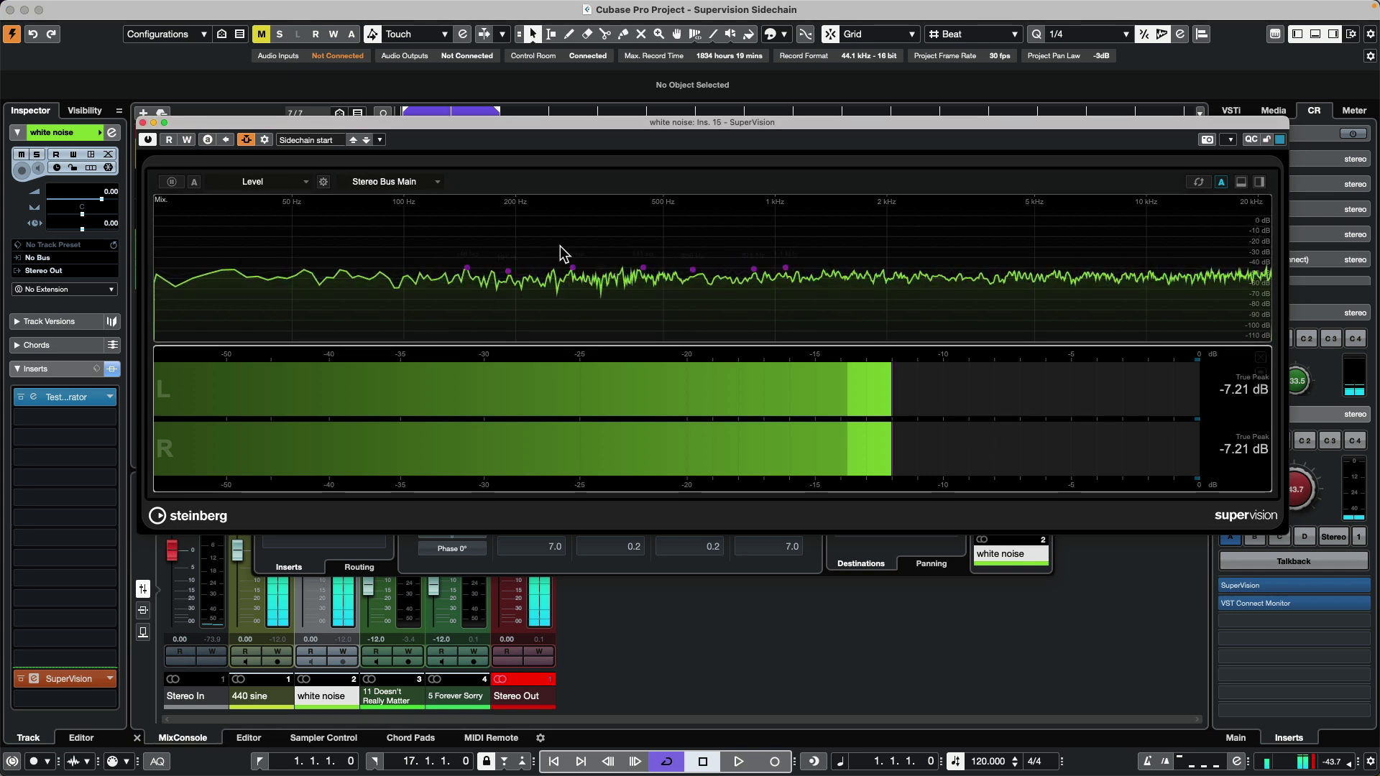
{"action": "left_click", "coordinate": [264, 181]}
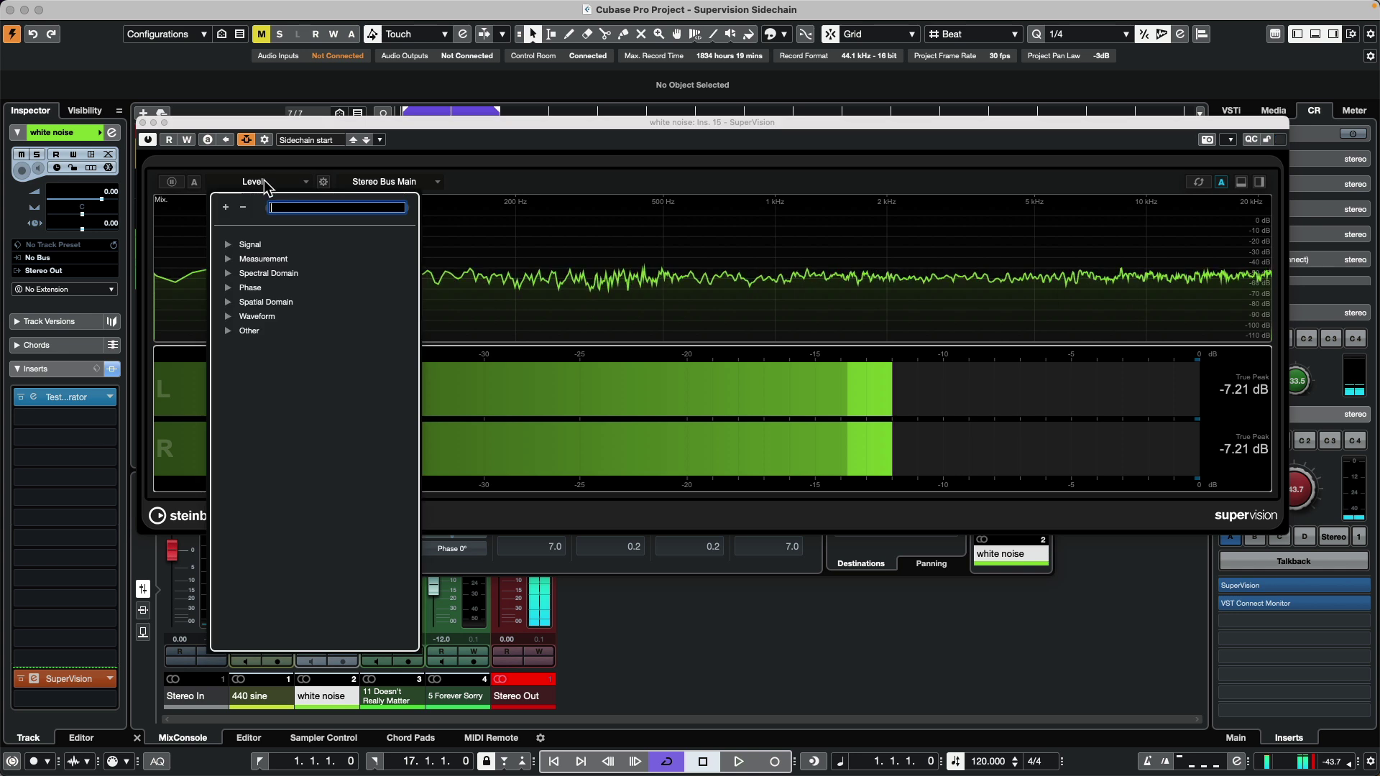
{"action": "left_click", "coordinate": [229, 275]}
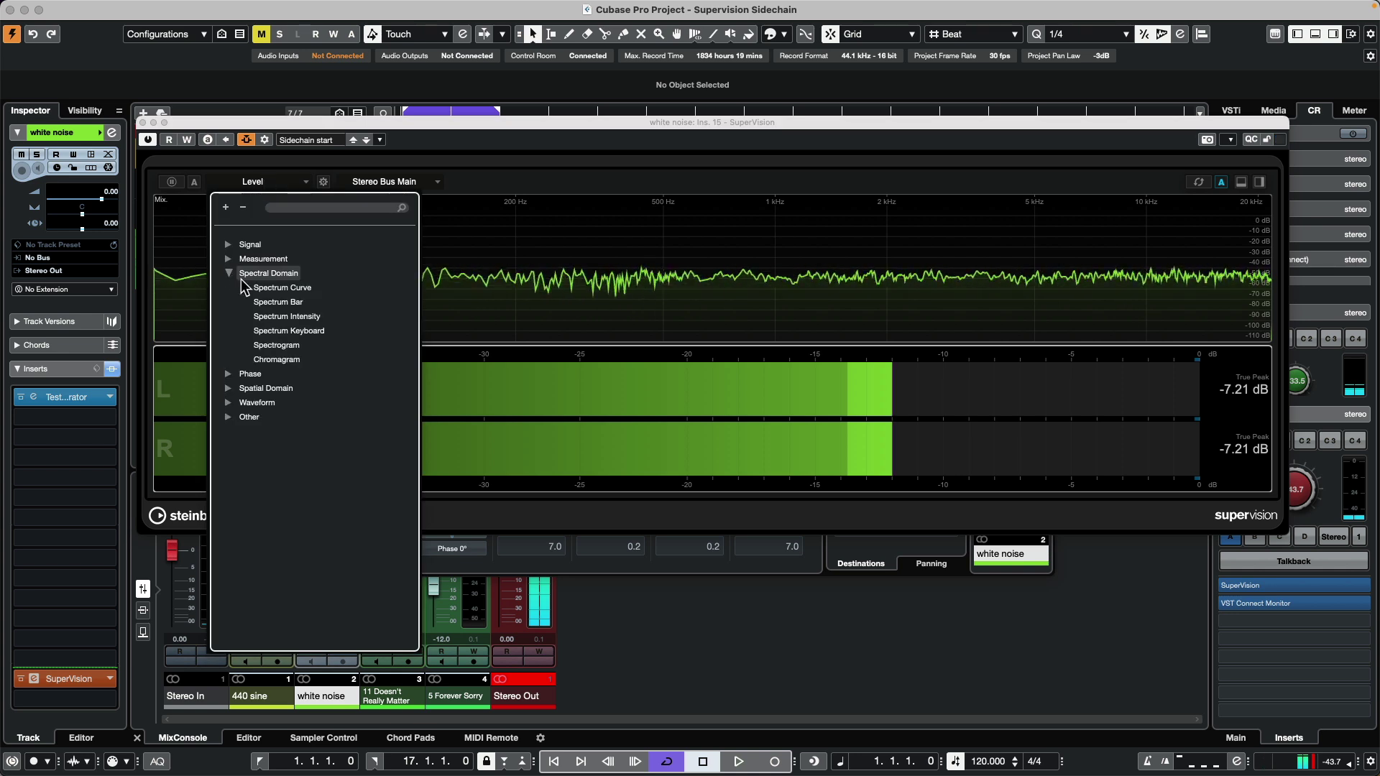
{"action": "left_click", "coordinate": [304, 291]}
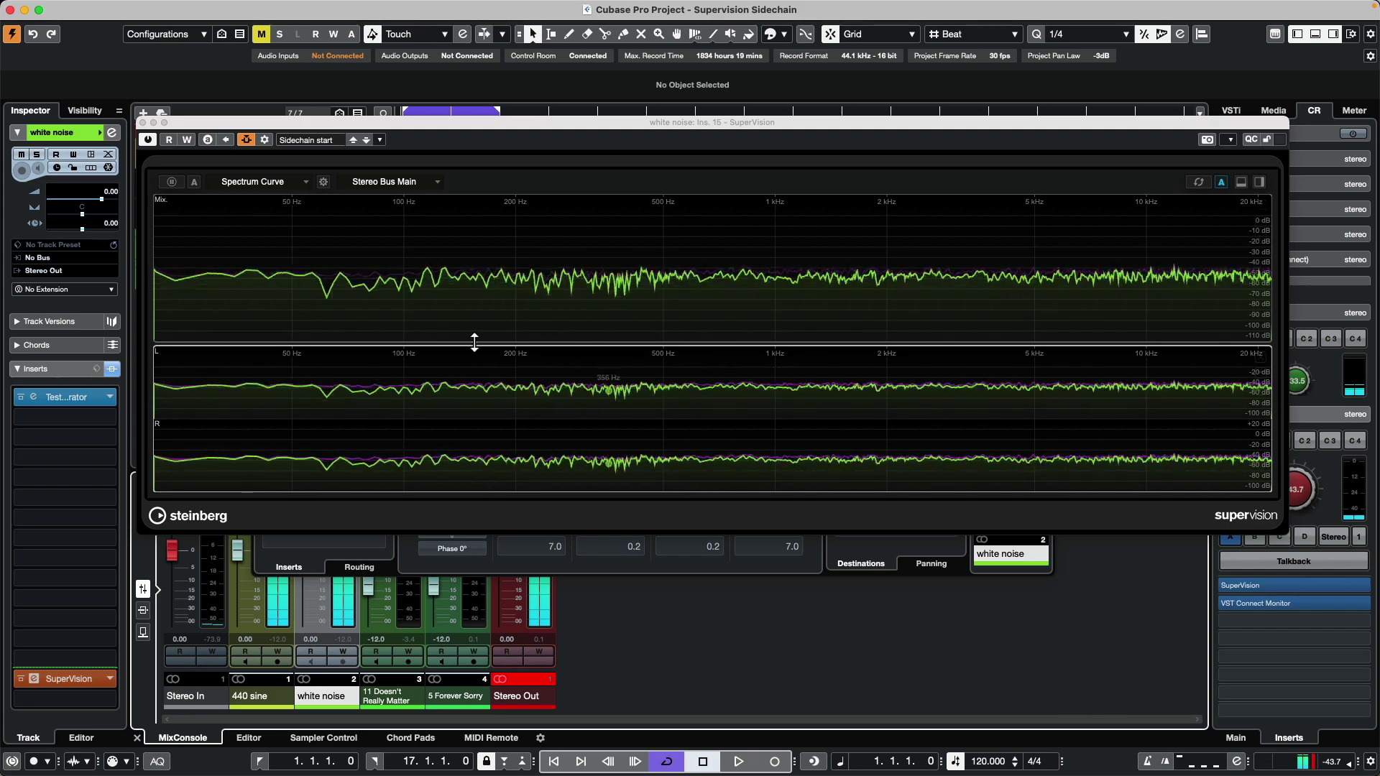
{"action": "left_click", "coordinate": [527, 403]}
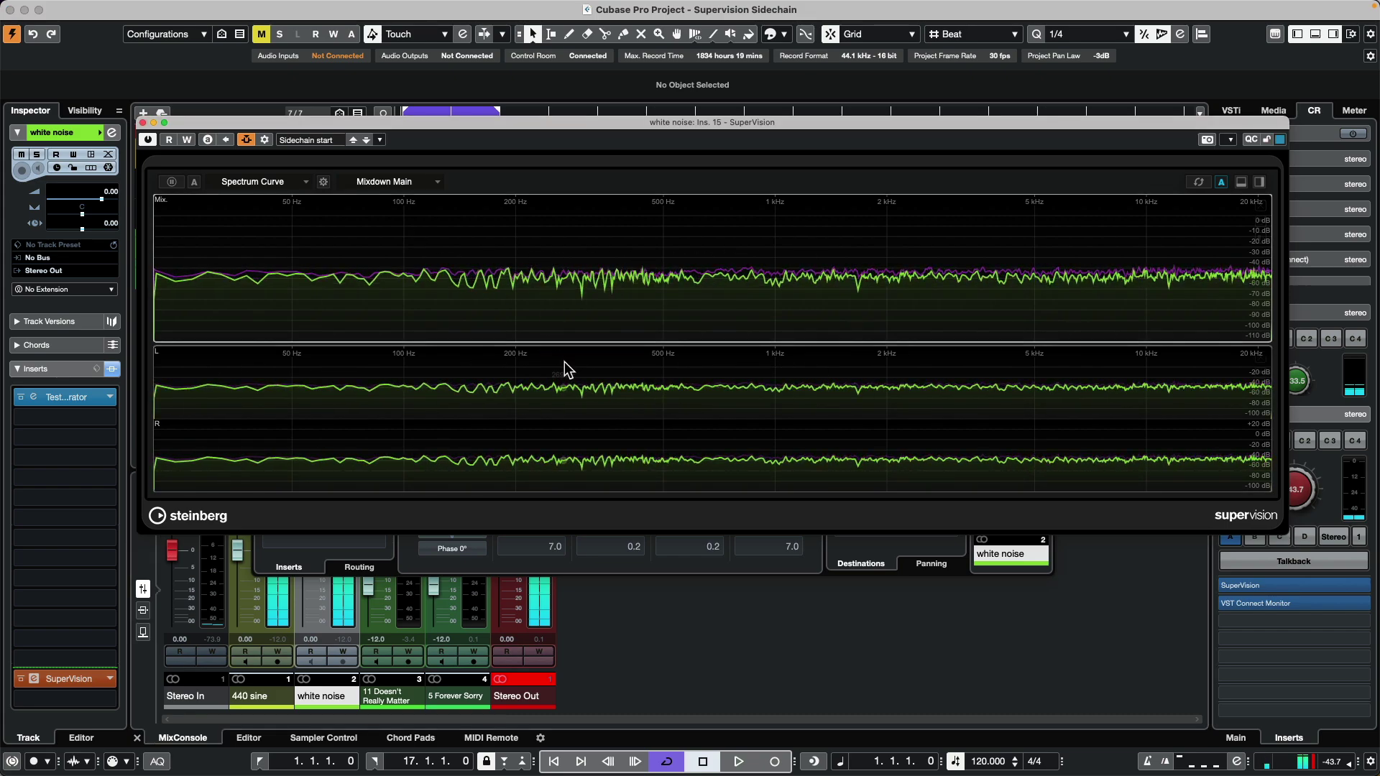
Step: Show Mixdown Side-Chain in the lower spectrum, enlarge the window, then remove that module
{"action": "left_click", "coordinate": [399, 181]}
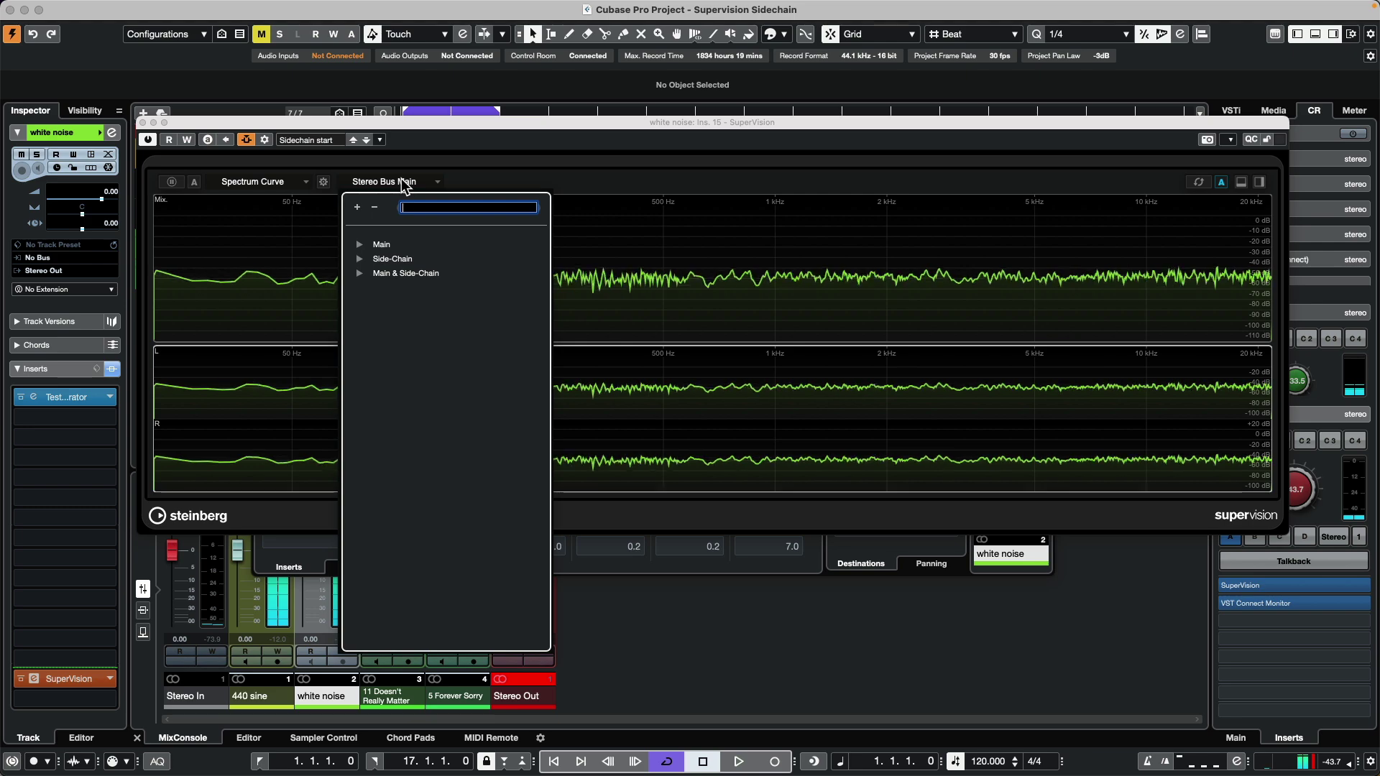
{"action": "left_click", "coordinate": [361, 259]}
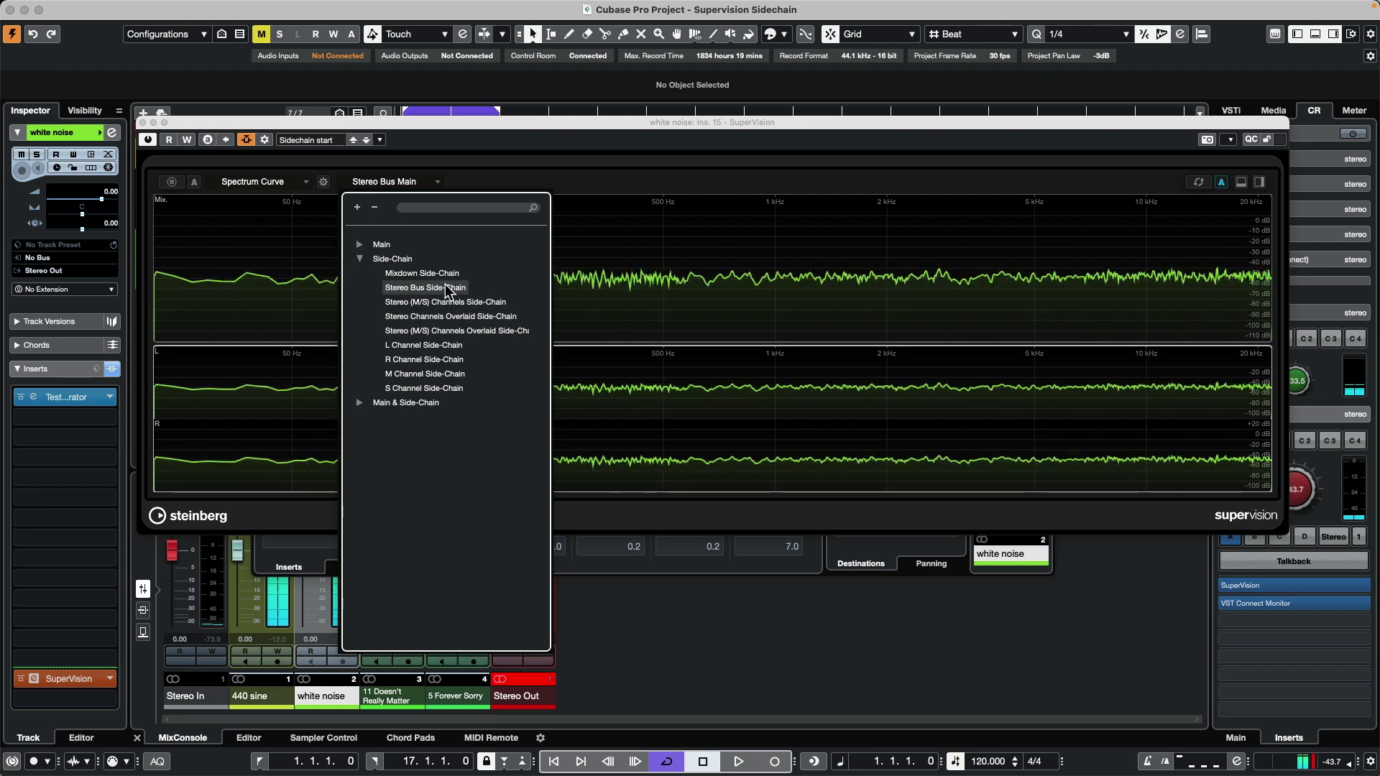
{"action": "left_click", "coordinate": [422, 273]}
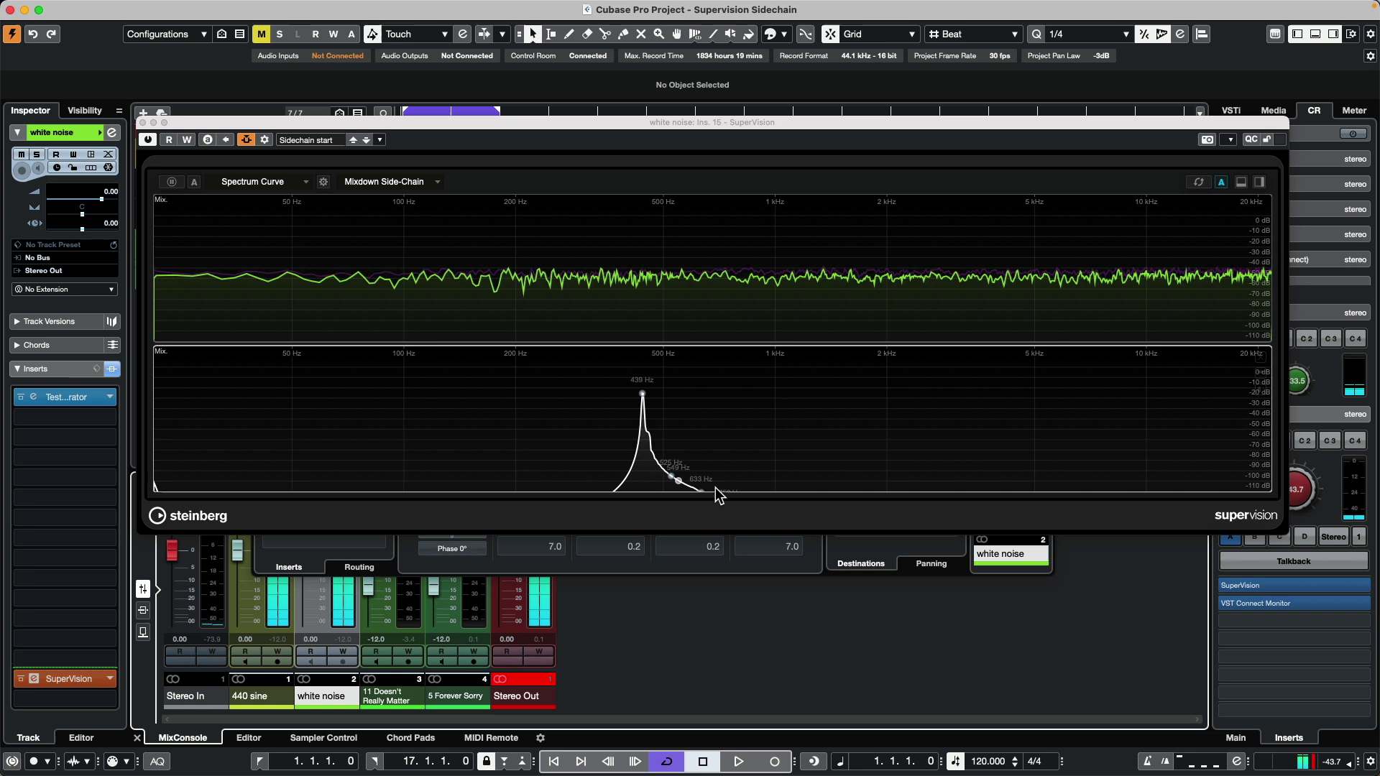
{"action": "left_click_drag", "start_coordinate": [1281, 530], "coordinate": [1294, 617]}
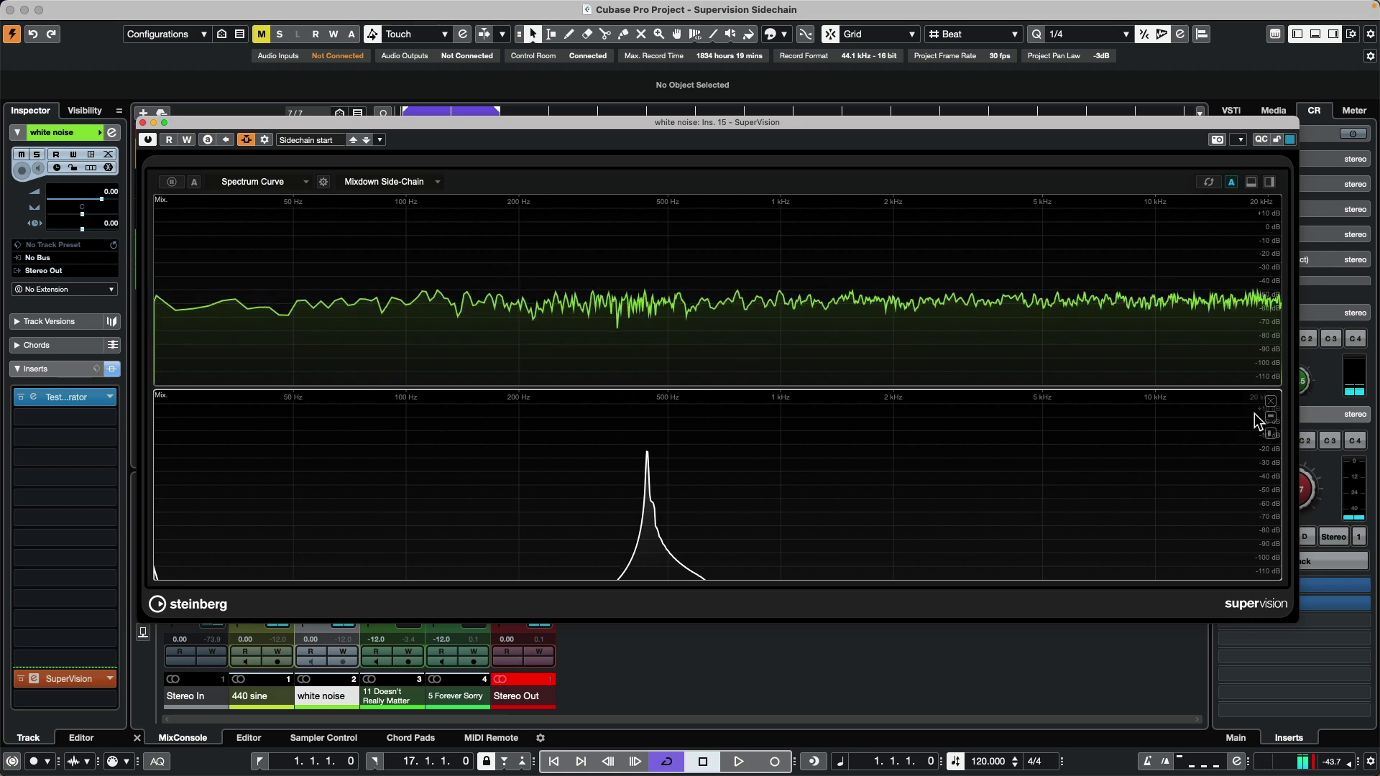
{"action": "left_click", "coordinate": [1270, 402]}
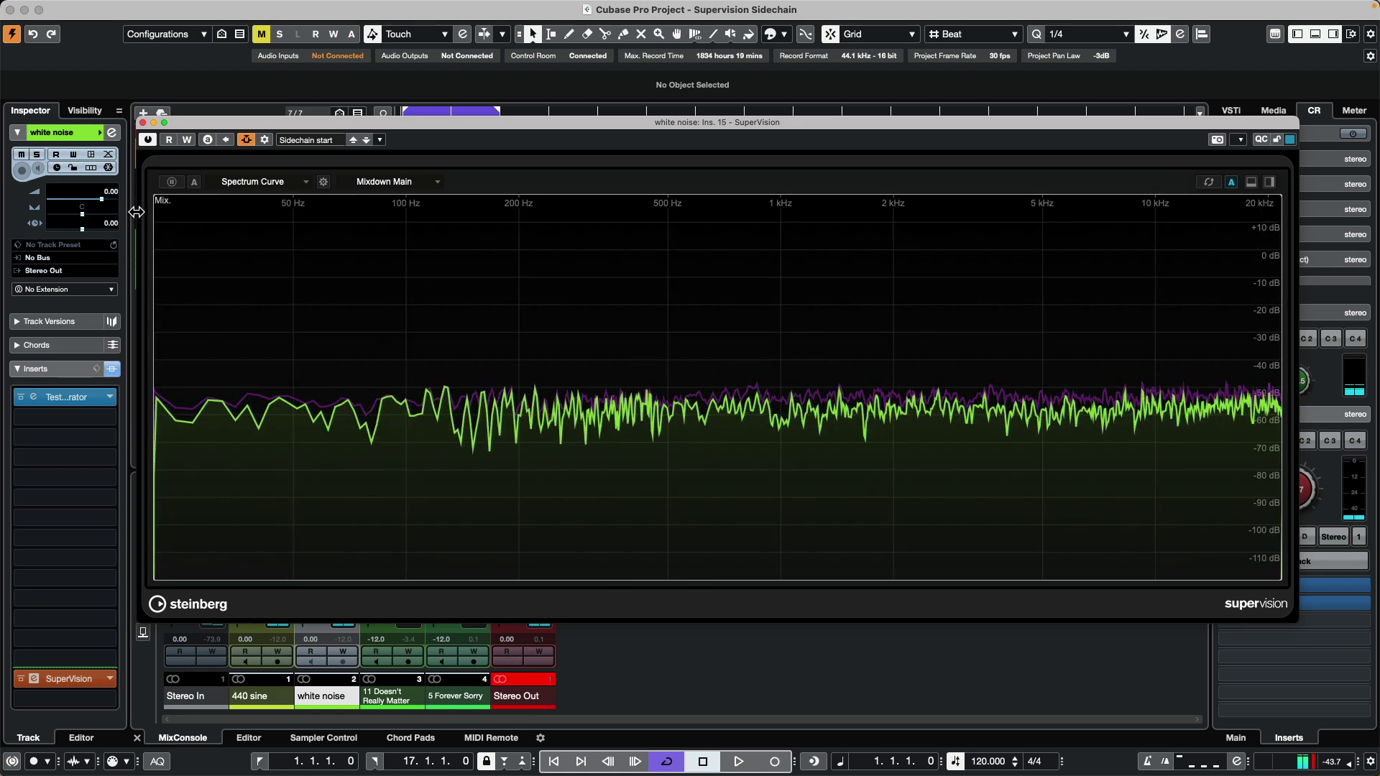
Step: Set the spectrum source to Mixdown Main & Side-Chain and bring up the preset list
{"action": "left_click", "coordinate": [403, 183]}
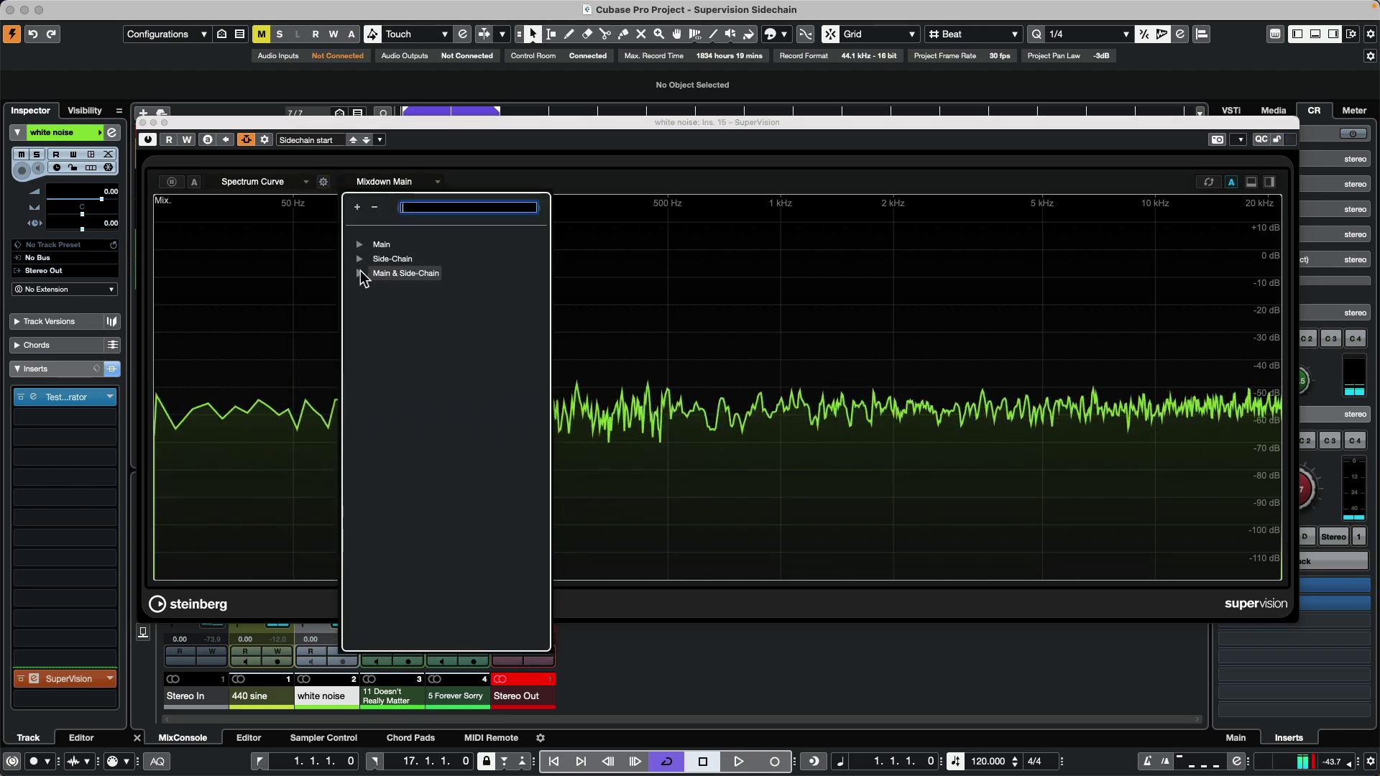
{"action": "left_click", "coordinate": [361, 274]}
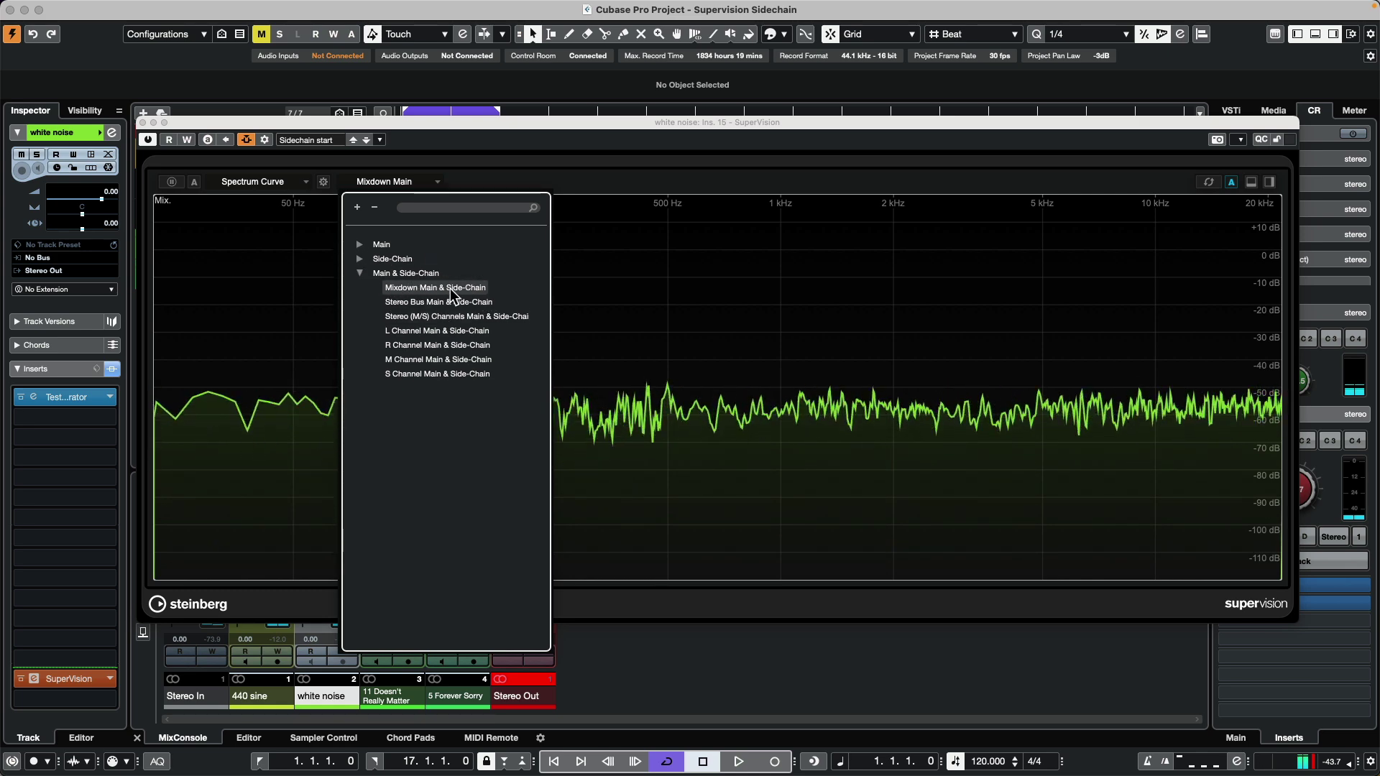
{"action": "left_click", "coordinate": [480, 289]}
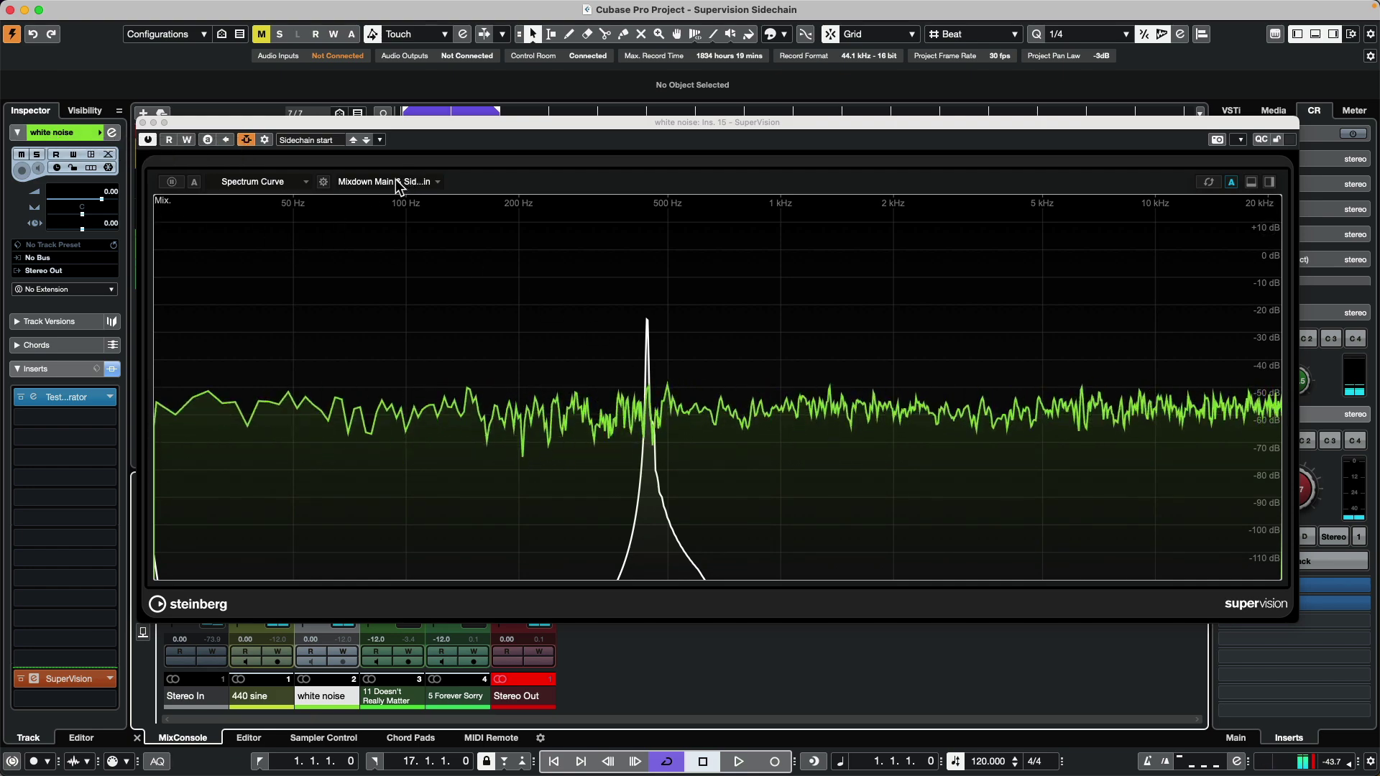
{"action": "left_click", "coordinate": [323, 140]}
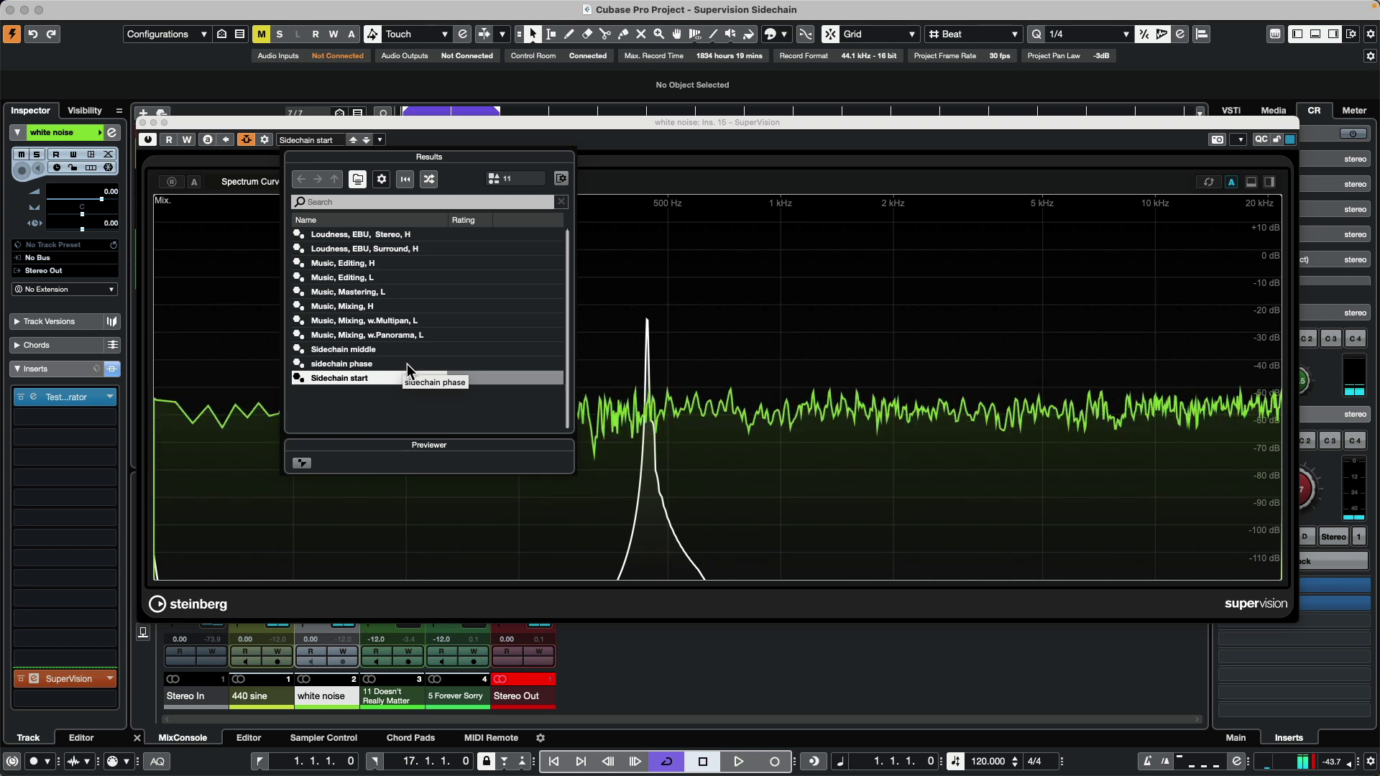
Step: Load the 'Sidechain middle' preset, then resize and reposition the SuperVision window
{"action": "left_click", "coordinate": [368, 350]}
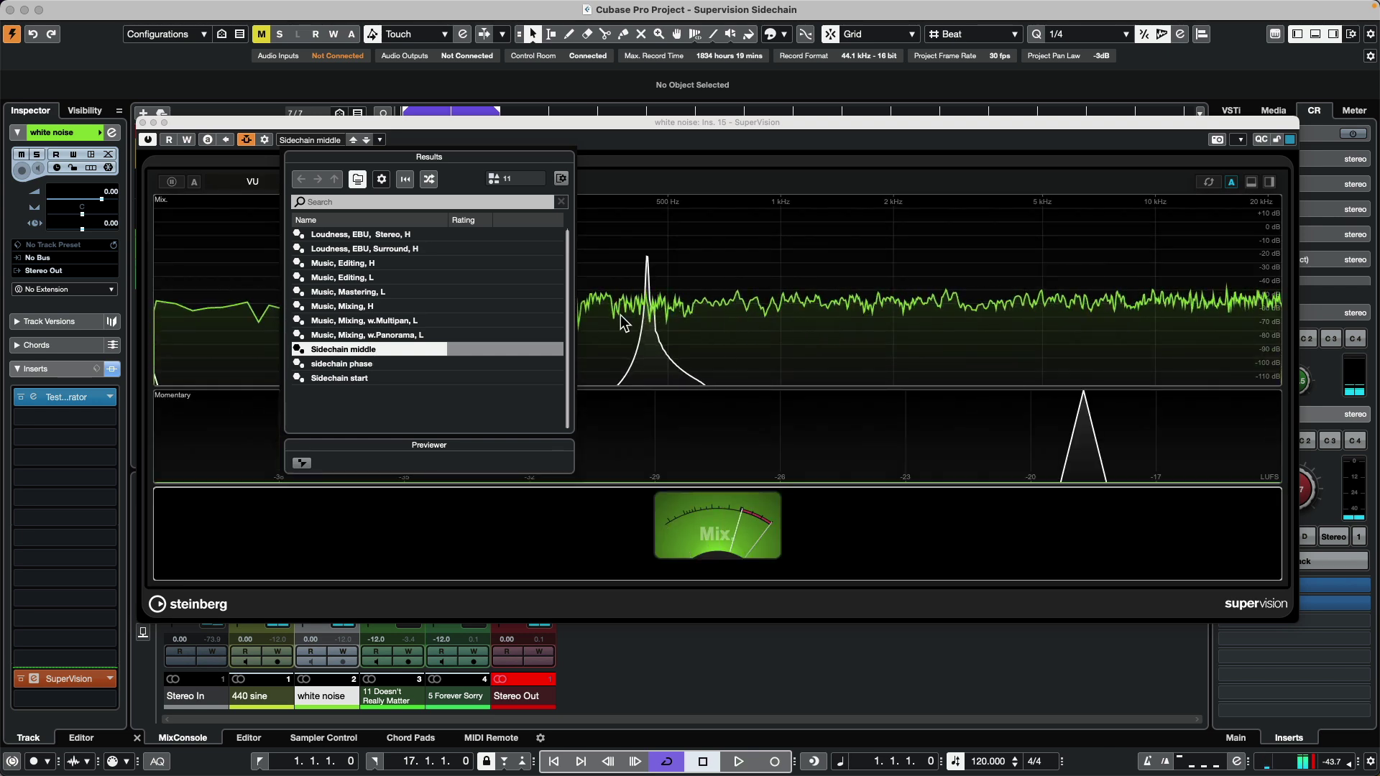
{"action": "left_click", "coordinate": [665, 265]}
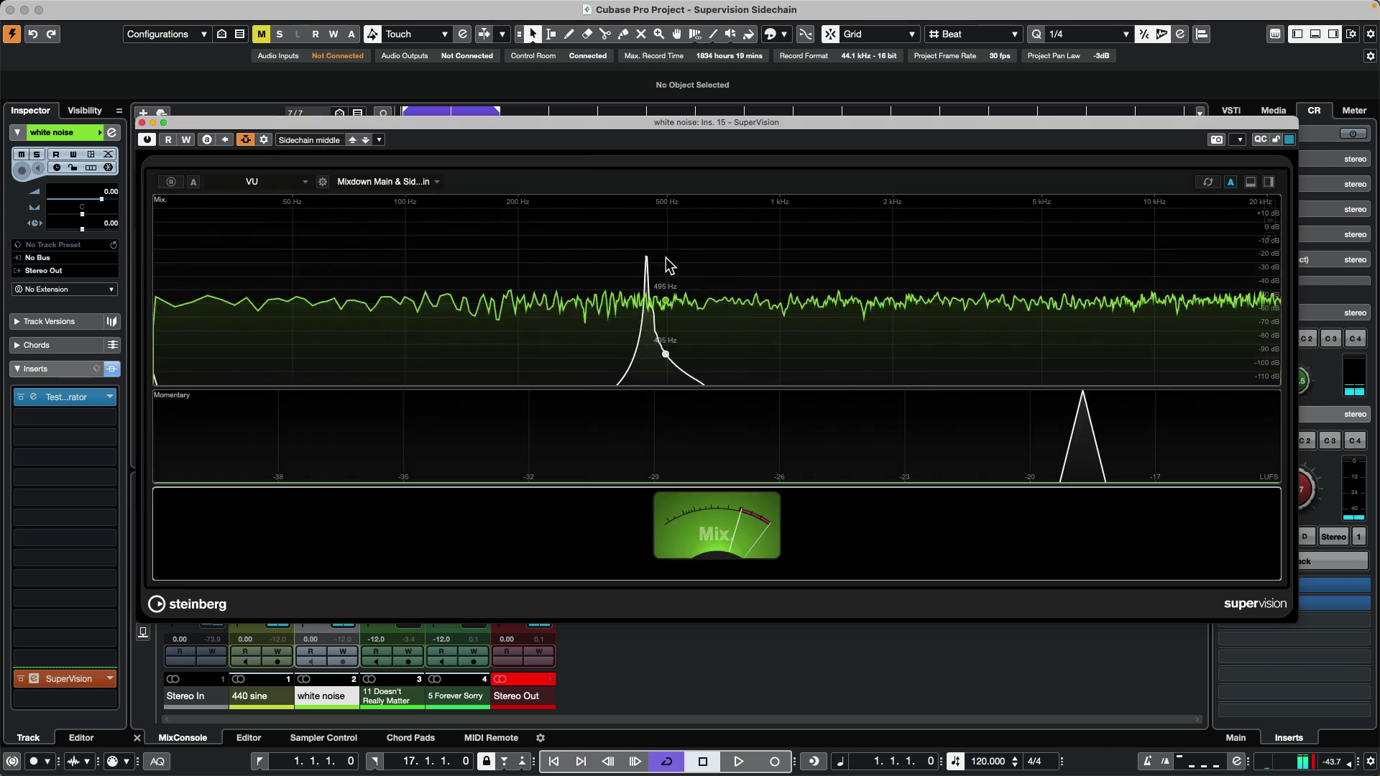
{"action": "left_click", "coordinate": [387, 436]}
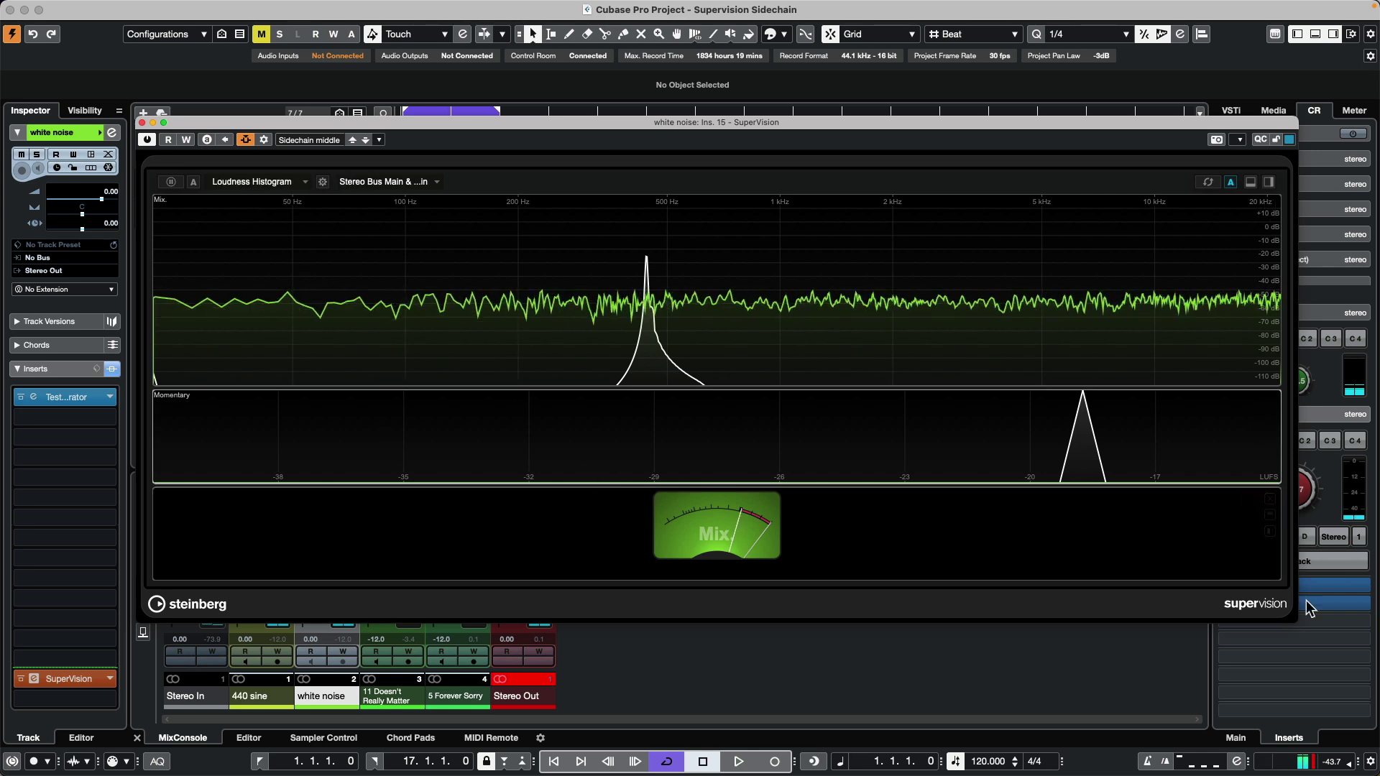
{"action": "left_click_drag", "start_coordinate": [1295, 620], "coordinate": [976, 734]}
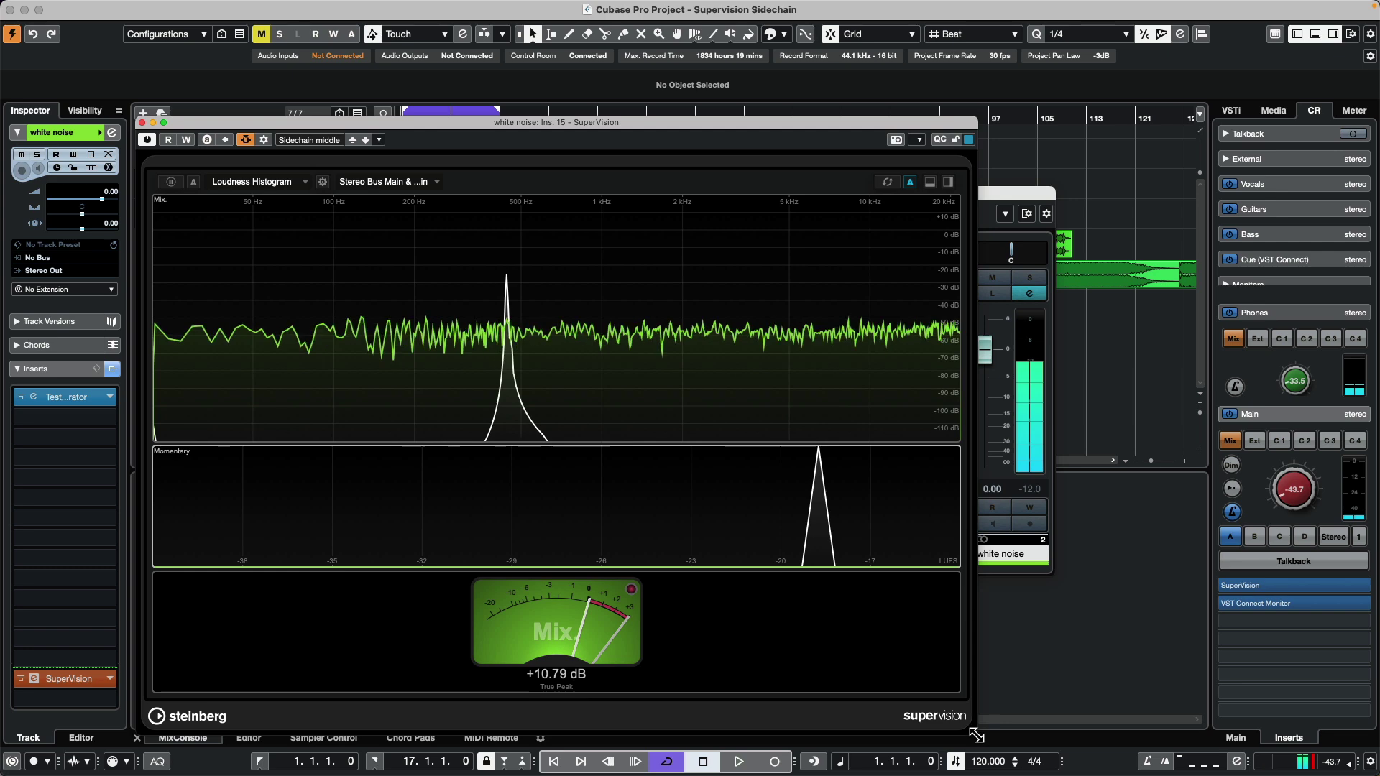
{"action": "left_click_drag", "start_coordinate": [551, 124], "coordinate": [829, 46]}
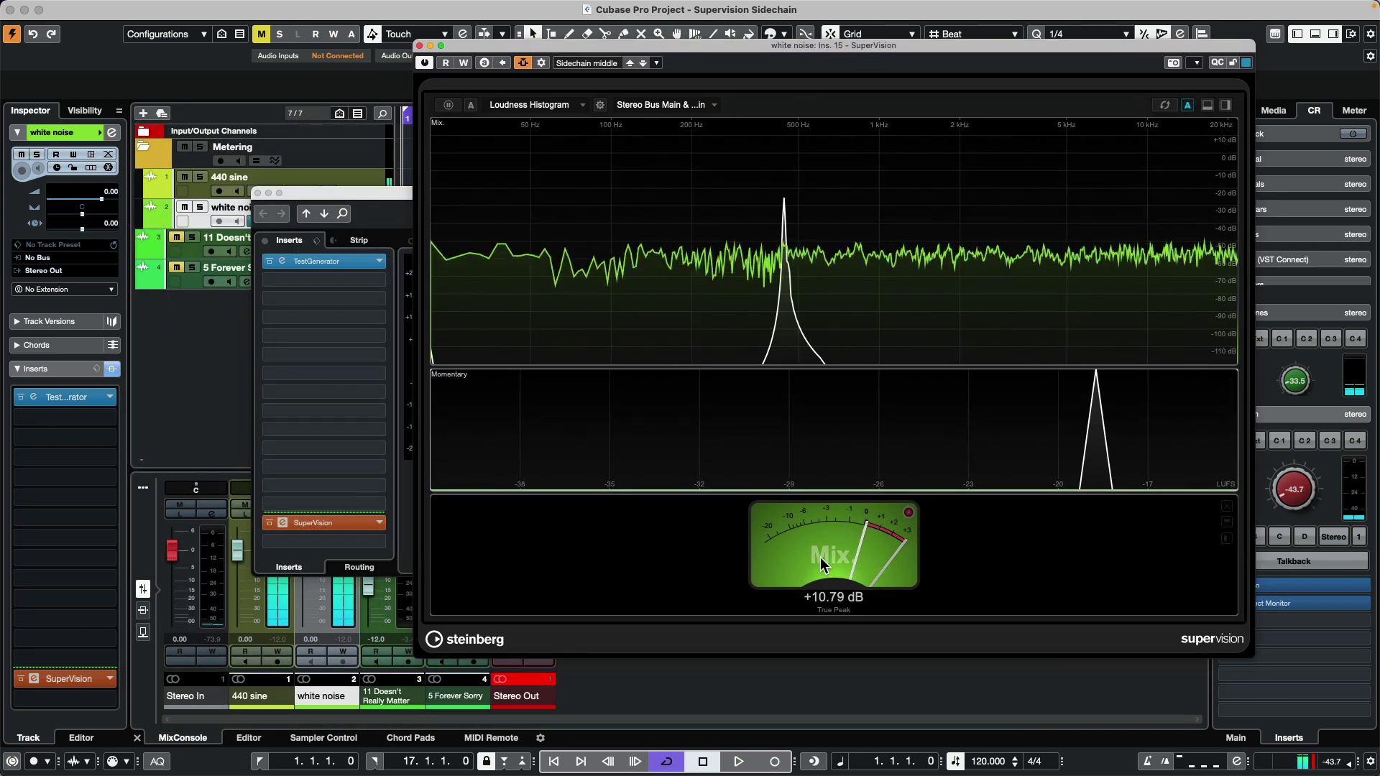
Step: Toggle mute on 440 sine and white noise and close the white noise channel settings
{"action": "left_click", "coordinate": [1123, 470]}
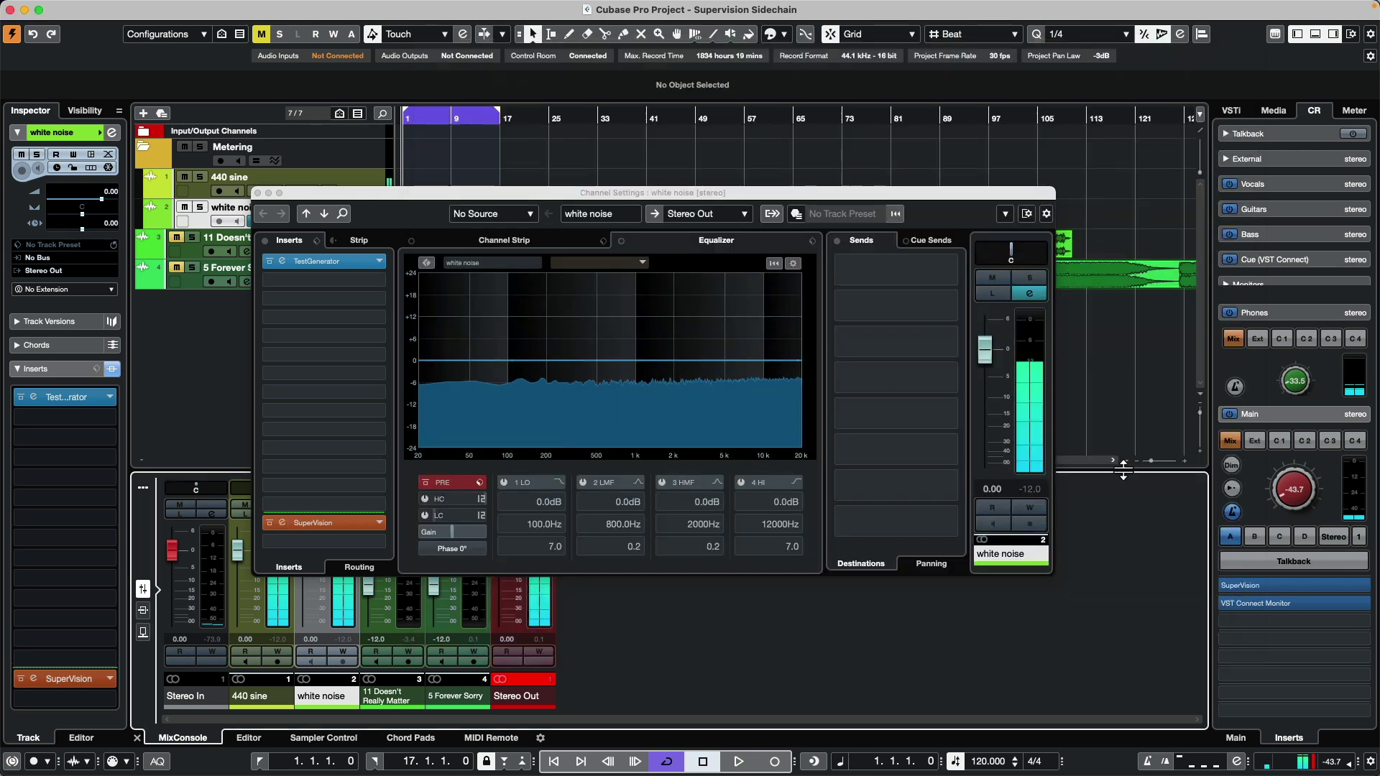
{"action": "left_click", "coordinate": [184, 177]}
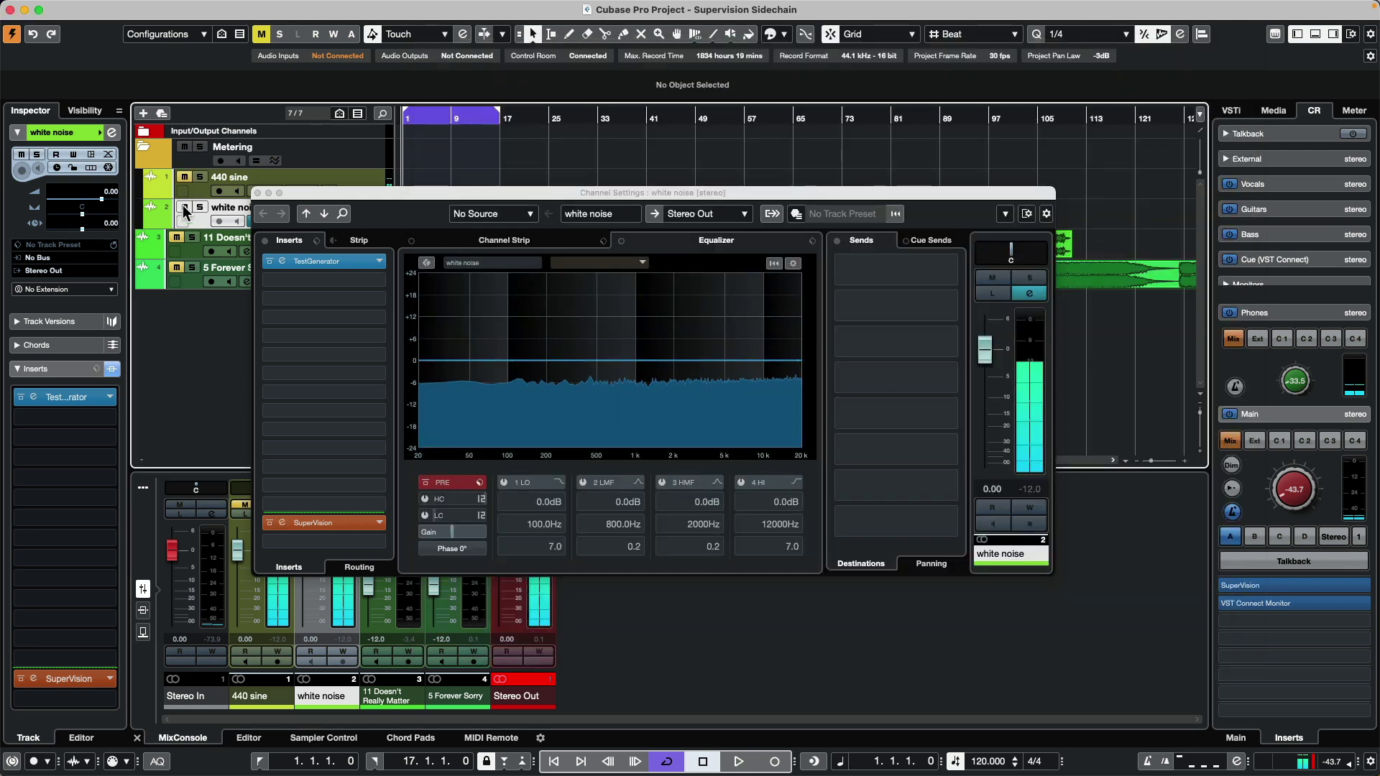
{"action": "left_click", "coordinate": [185, 207]}
{"action": "left_click_drag", "start_coordinate": [382, 193], "coordinate": [566, 144]}
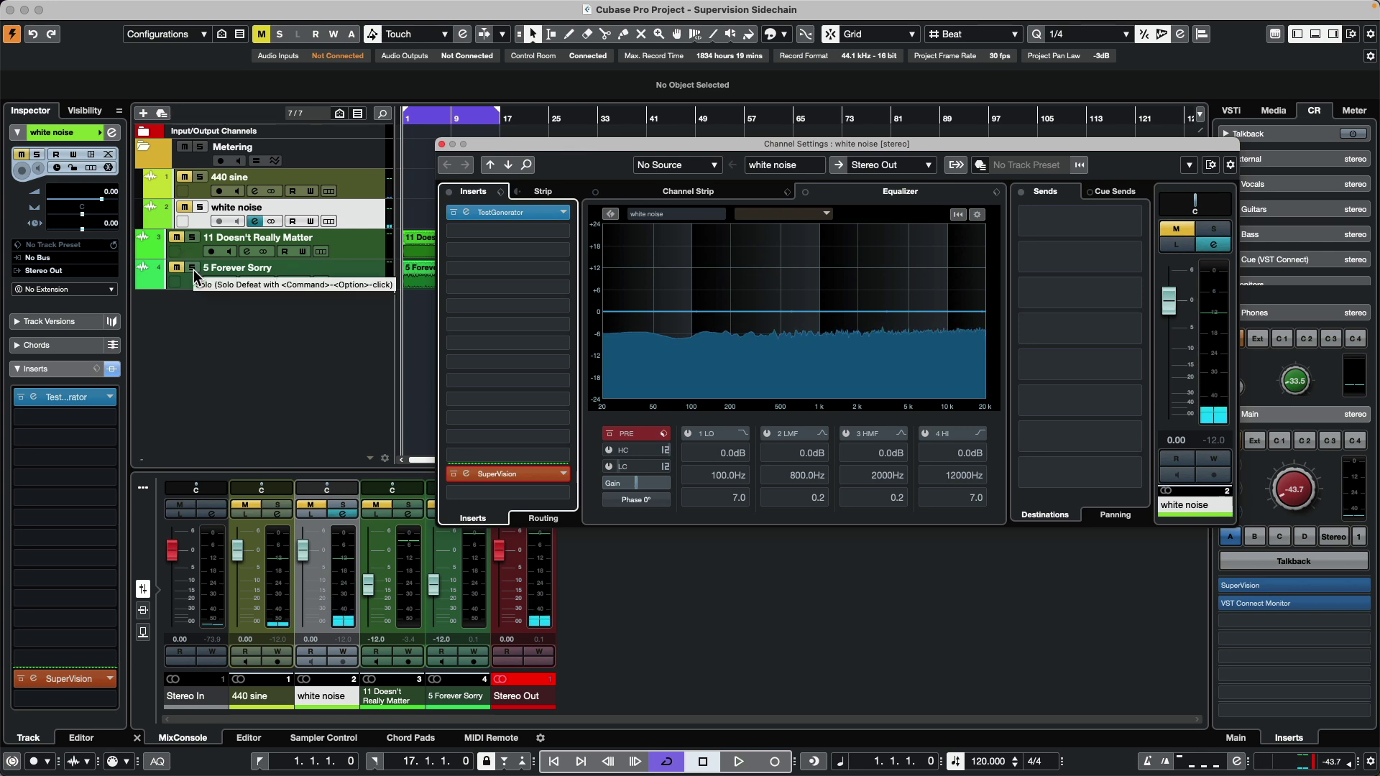
{"action": "left_click", "coordinate": [442, 144]}
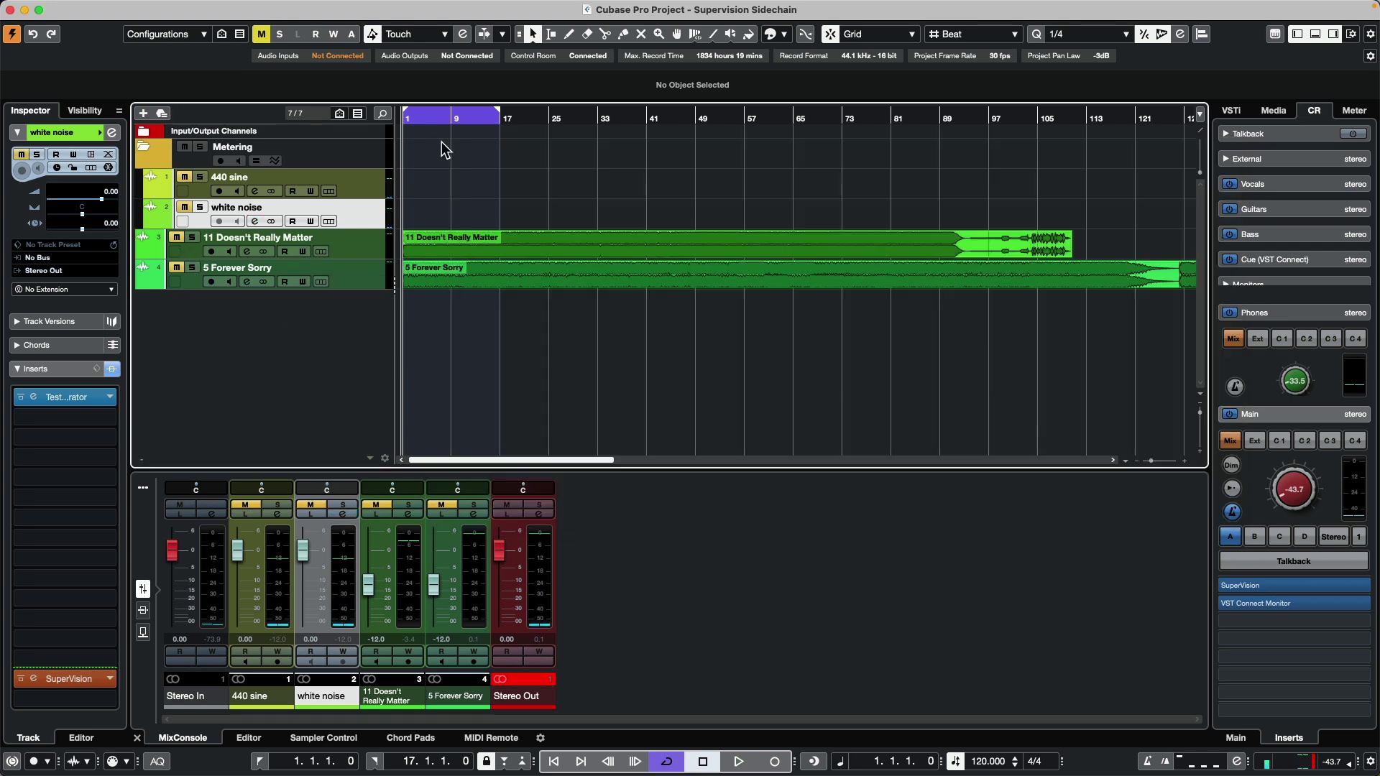
Step: Unmute 5 Forever Sorry, audition playback and raise the Control Room main level to -14.3 dB
{"action": "left_click", "coordinate": [177, 268]}
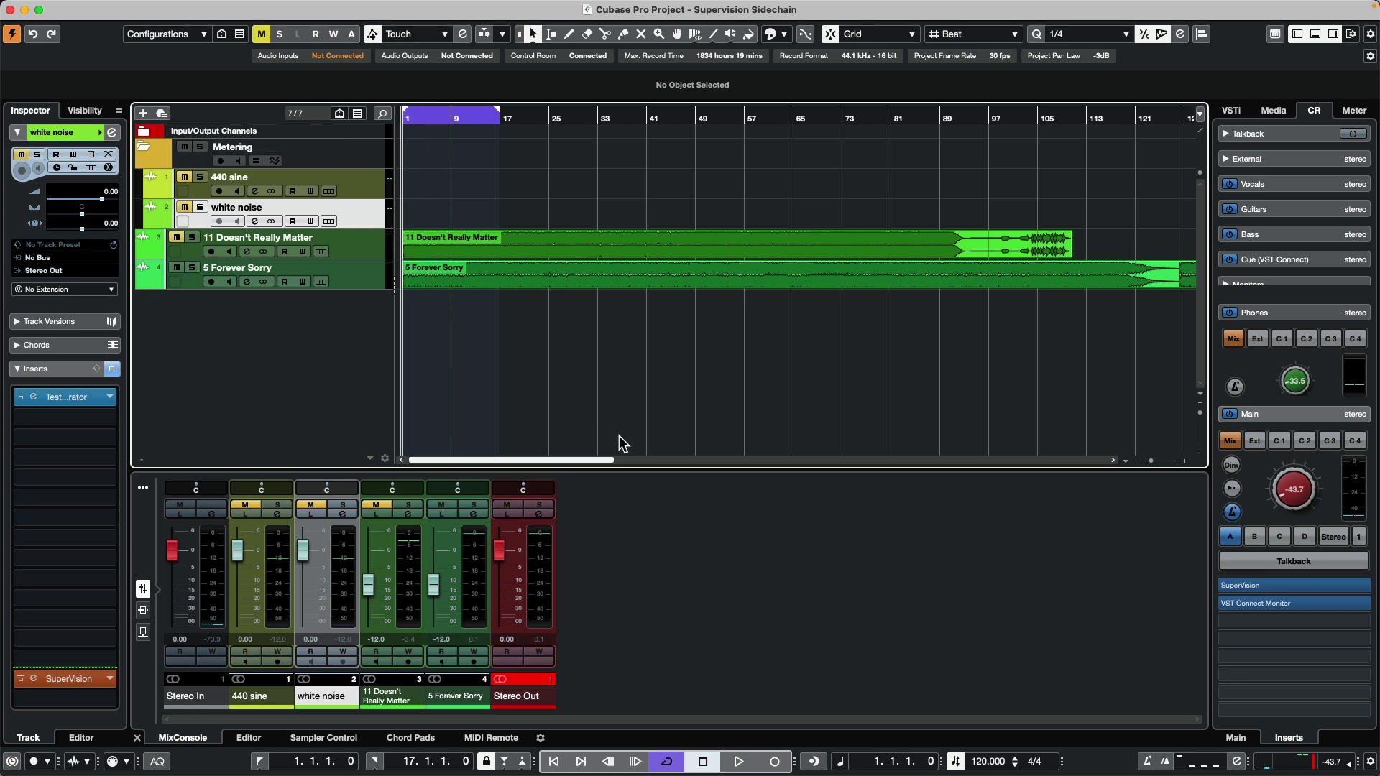
{"action": "key", "text": "space"}
{"action": "left_click_drag", "start_coordinate": [1294, 507], "coordinate": [1282, 457]}
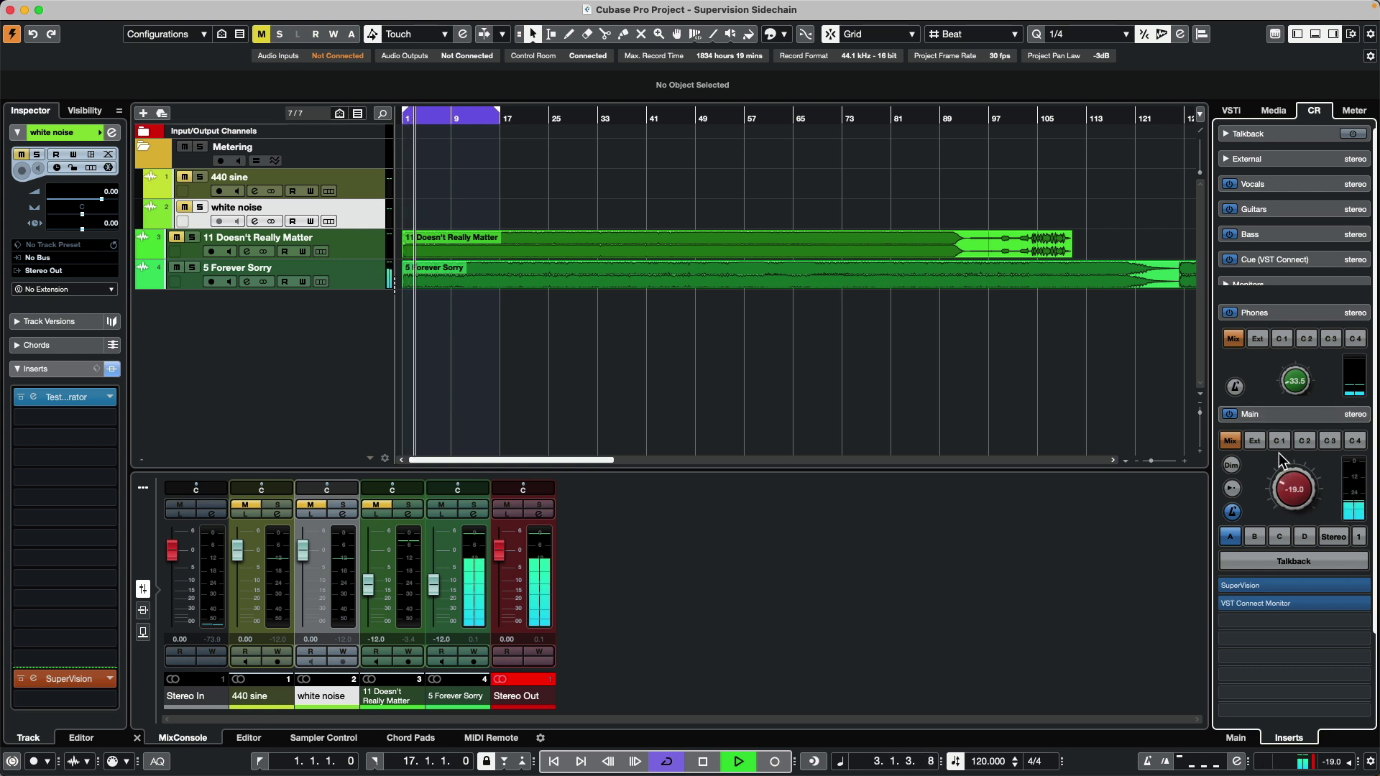
{"action": "key", "text": "space"}
{"action": "left_click", "coordinate": [177, 256]}
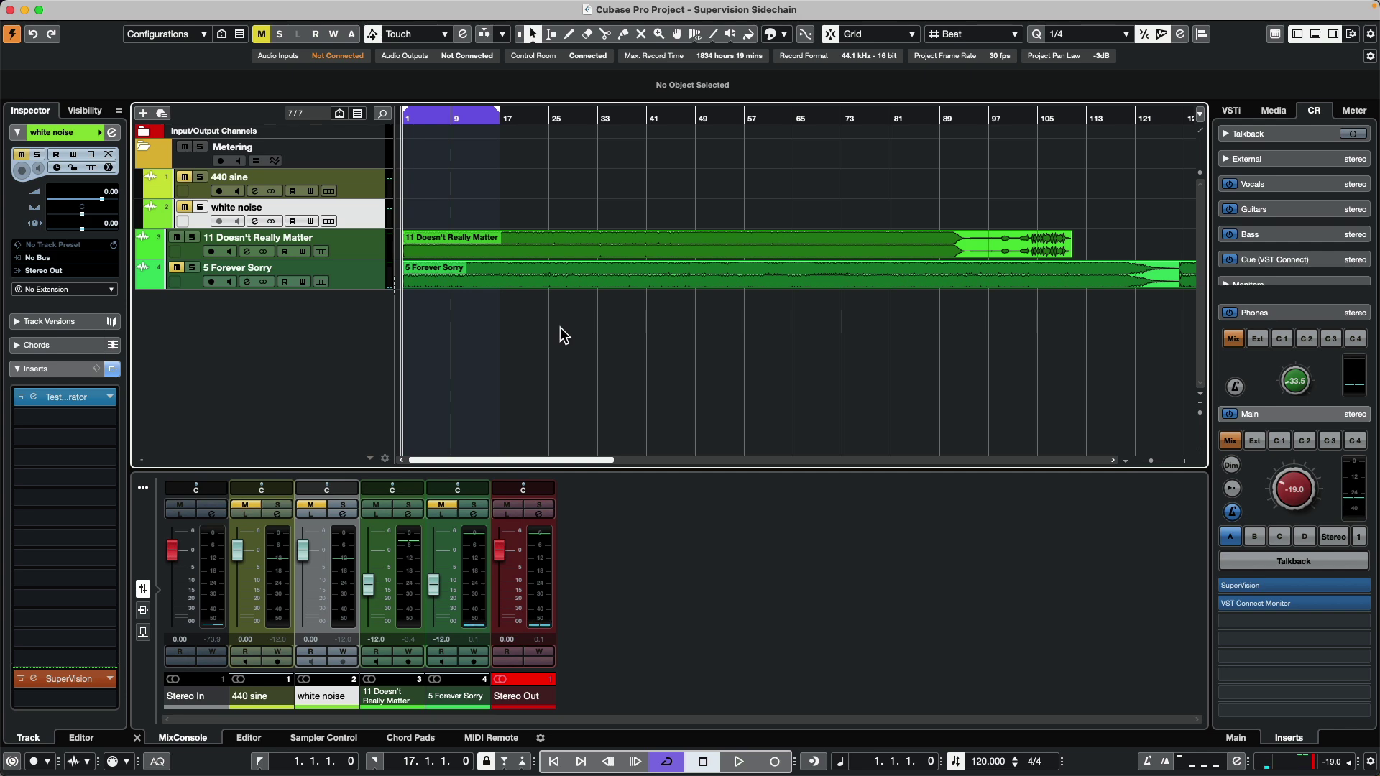
{"action": "key", "text": "space"}
{"action": "scroll", "coordinate": [1281, 482], "scroll_direction": "up", "scroll_amount": 3}
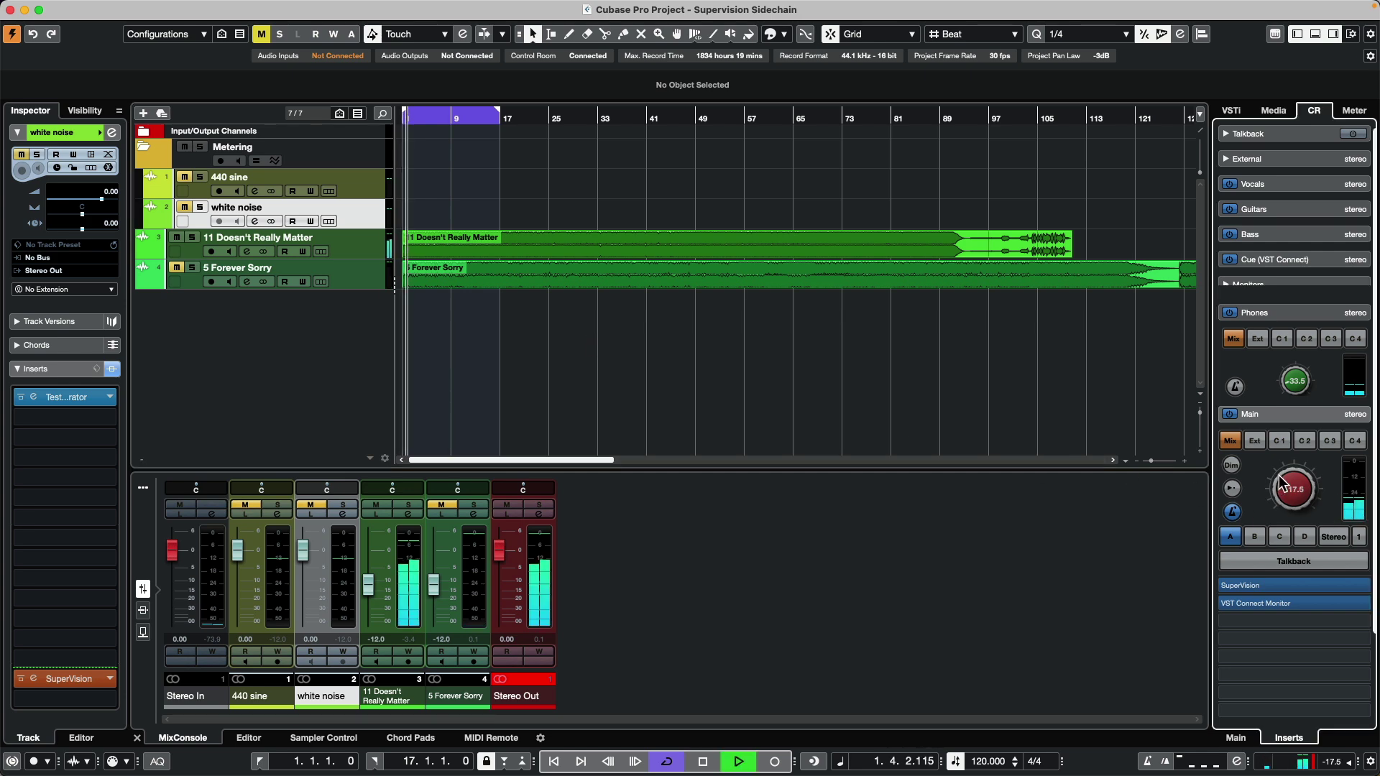
{"action": "scroll", "coordinate": [1282, 479], "scroll_direction": "up", "scroll_amount": 5}
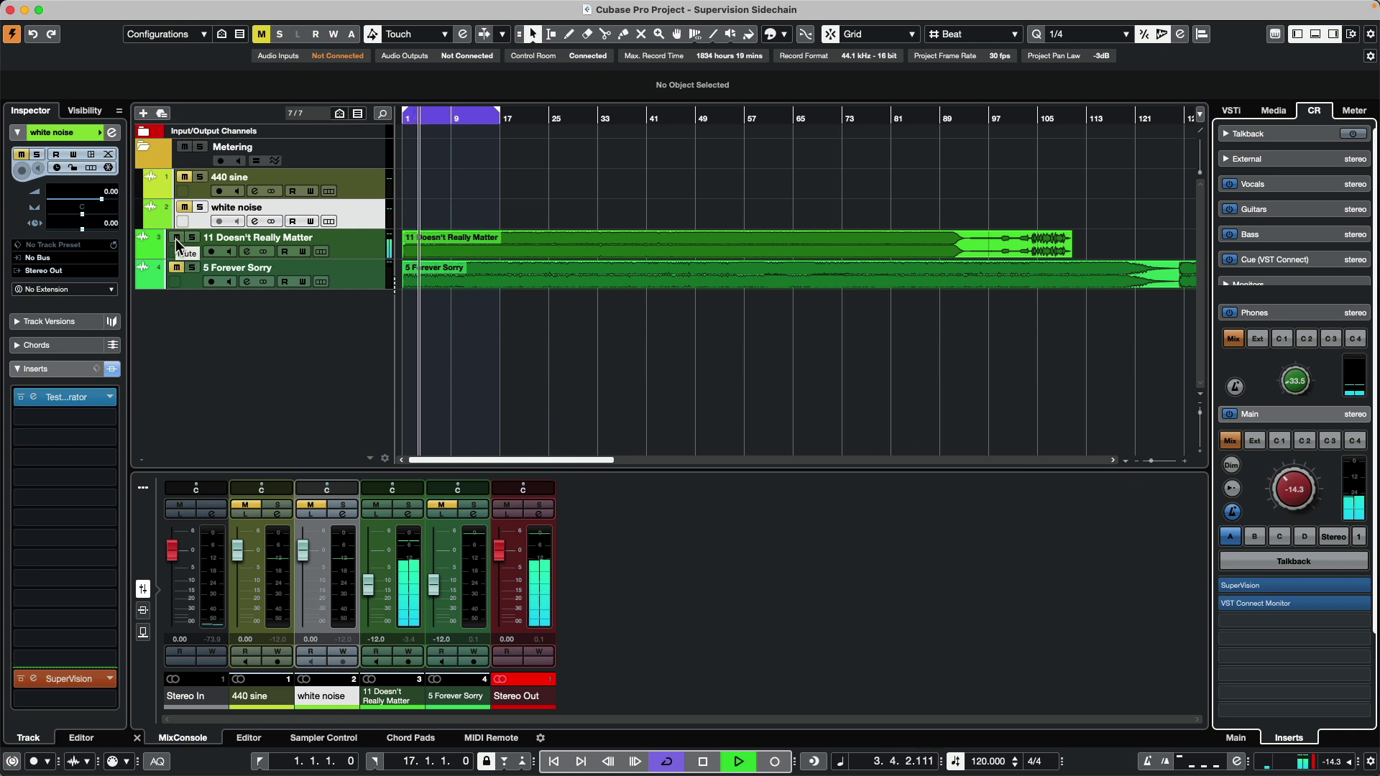
{"action": "key", "text": "space"}
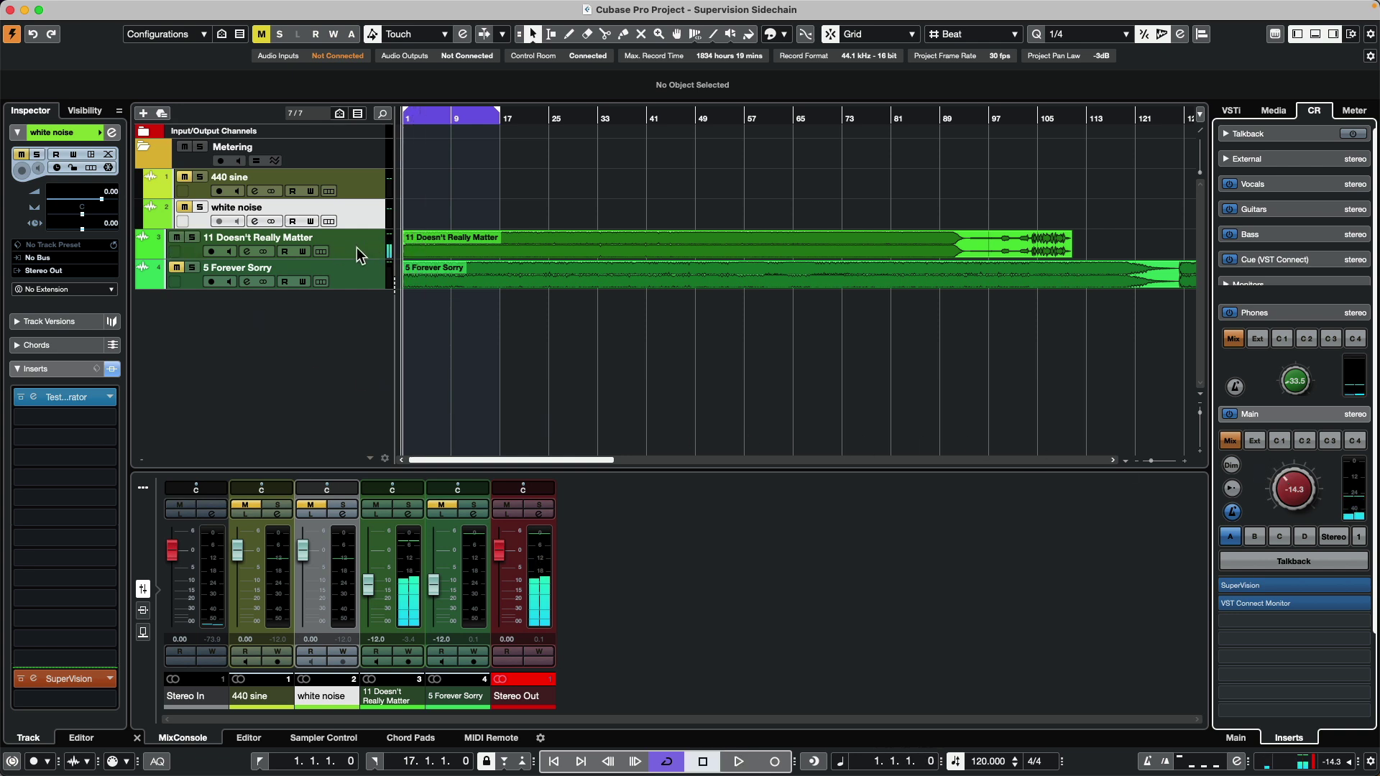
{"action": "left_click", "coordinate": [360, 255]}
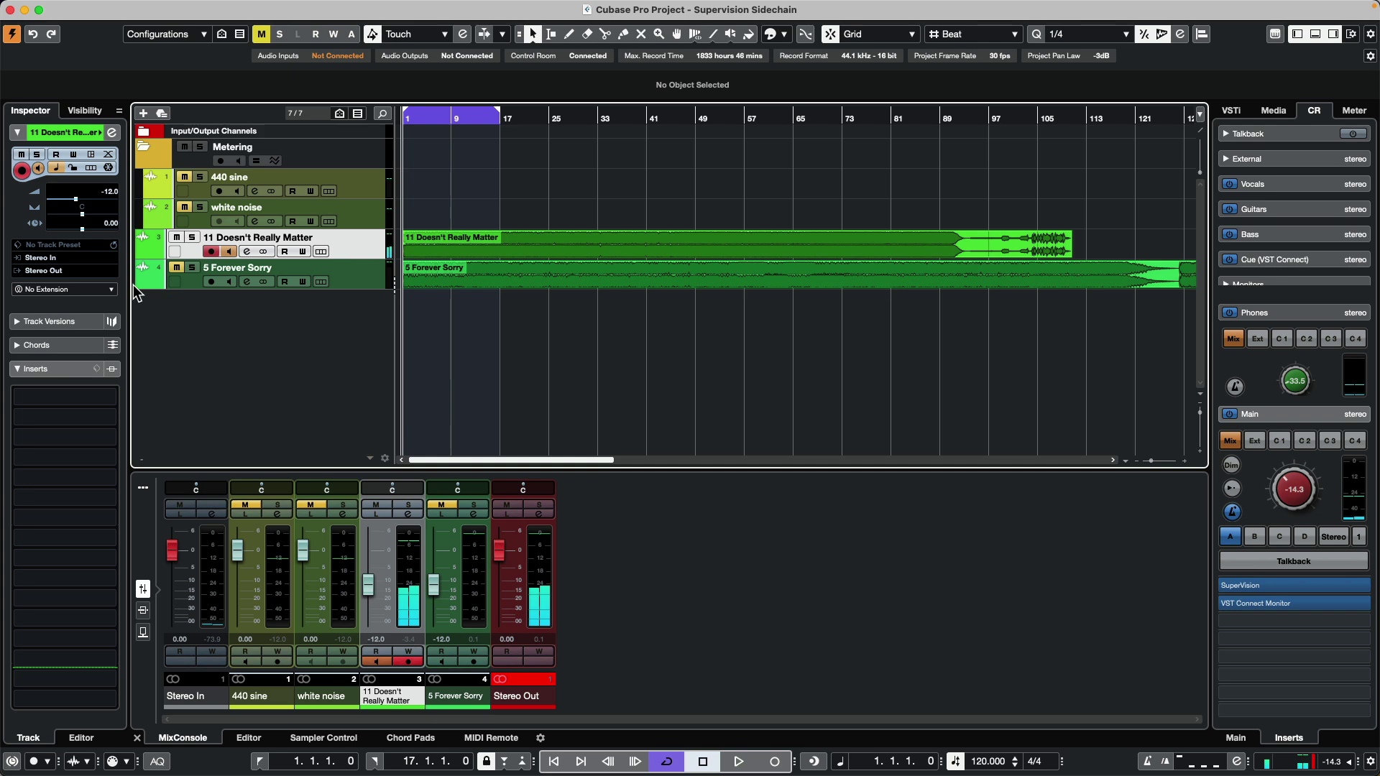
Step: Set the output of 11 Doesn't Really Matter to No Bus
{"action": "left_click", "coordinate": [45, 270]}
{"action": "left_click", "coordinate": [64, 331]}
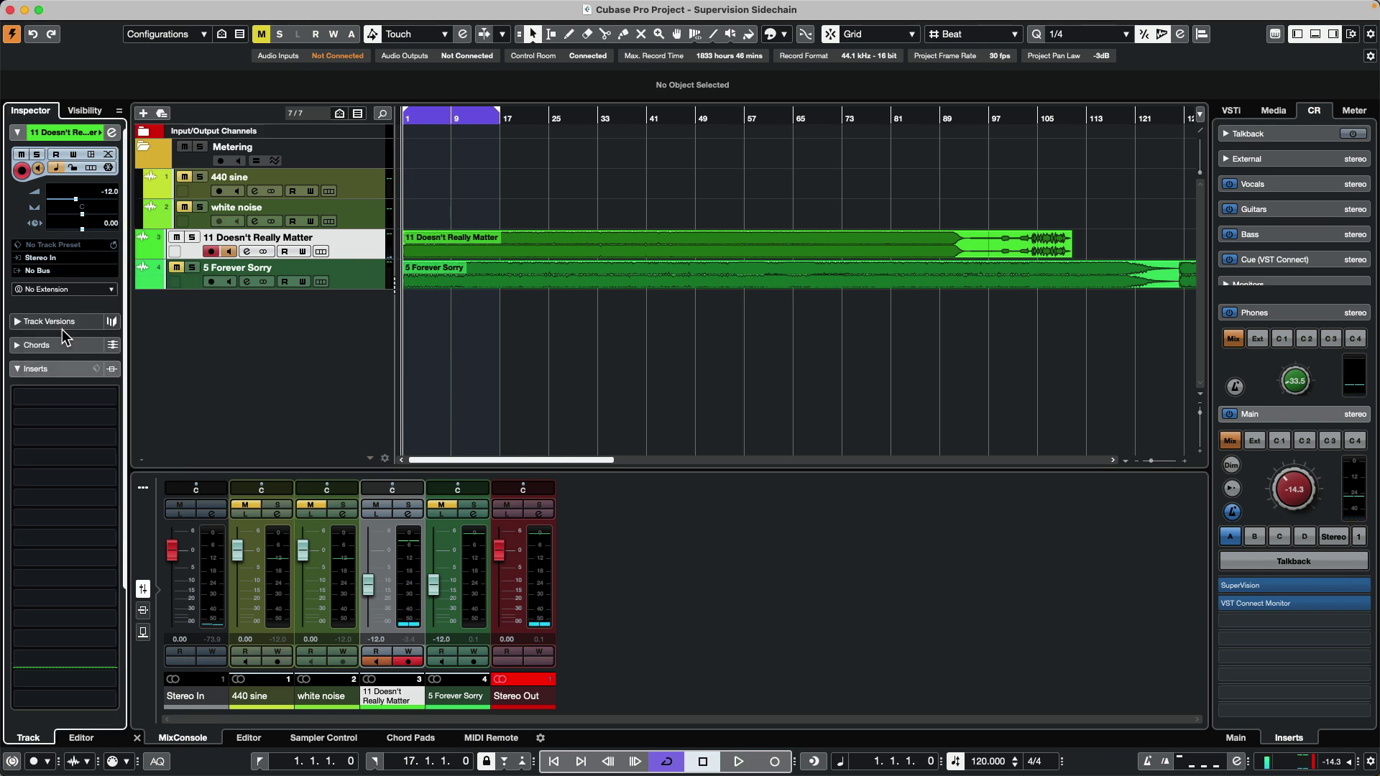
{"action": "left_click", "coordinate": [362, 277]}
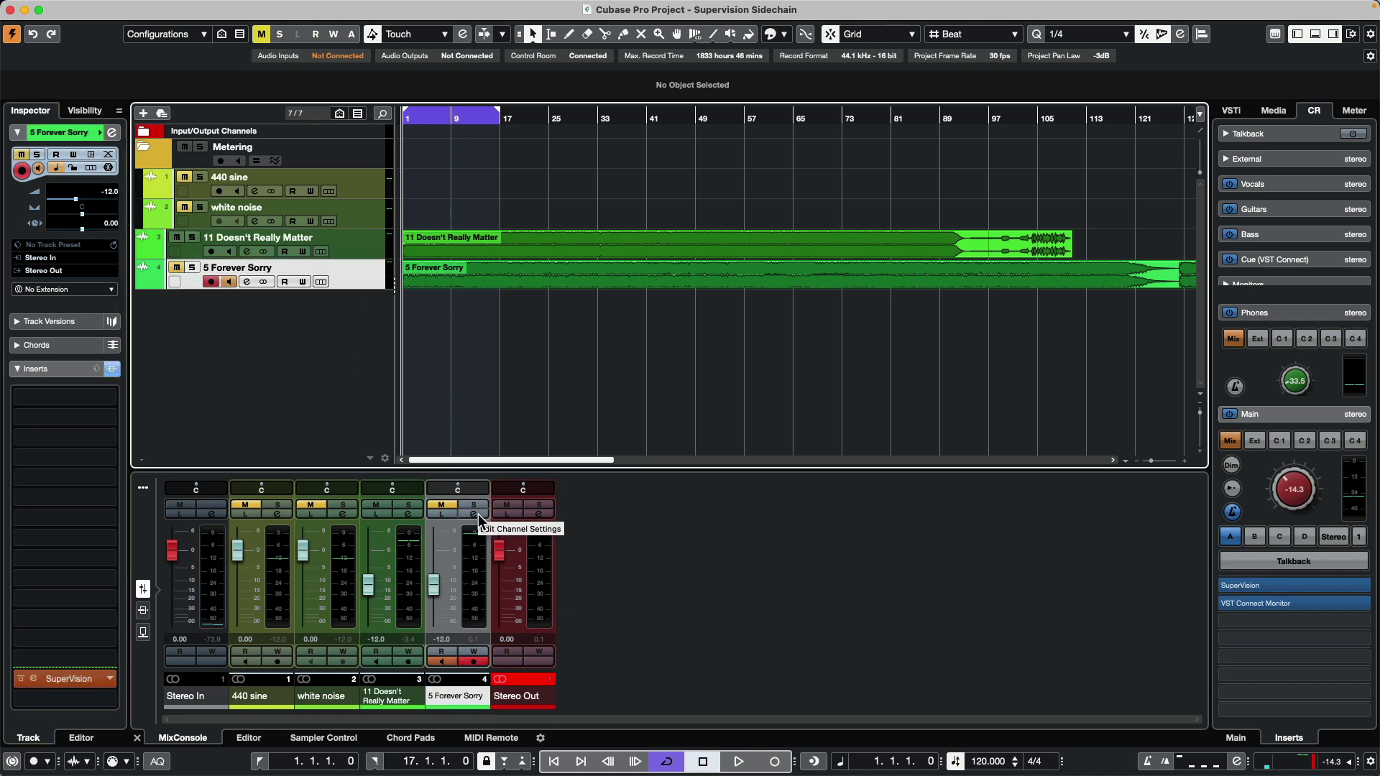
Step: Open SuperVision on 5 Forever Sorry and check its side-chain routing
{"action": "left_click", "coordinate": [474, 515]}
{"action": "left_click", "coordinate": [528, 476]}
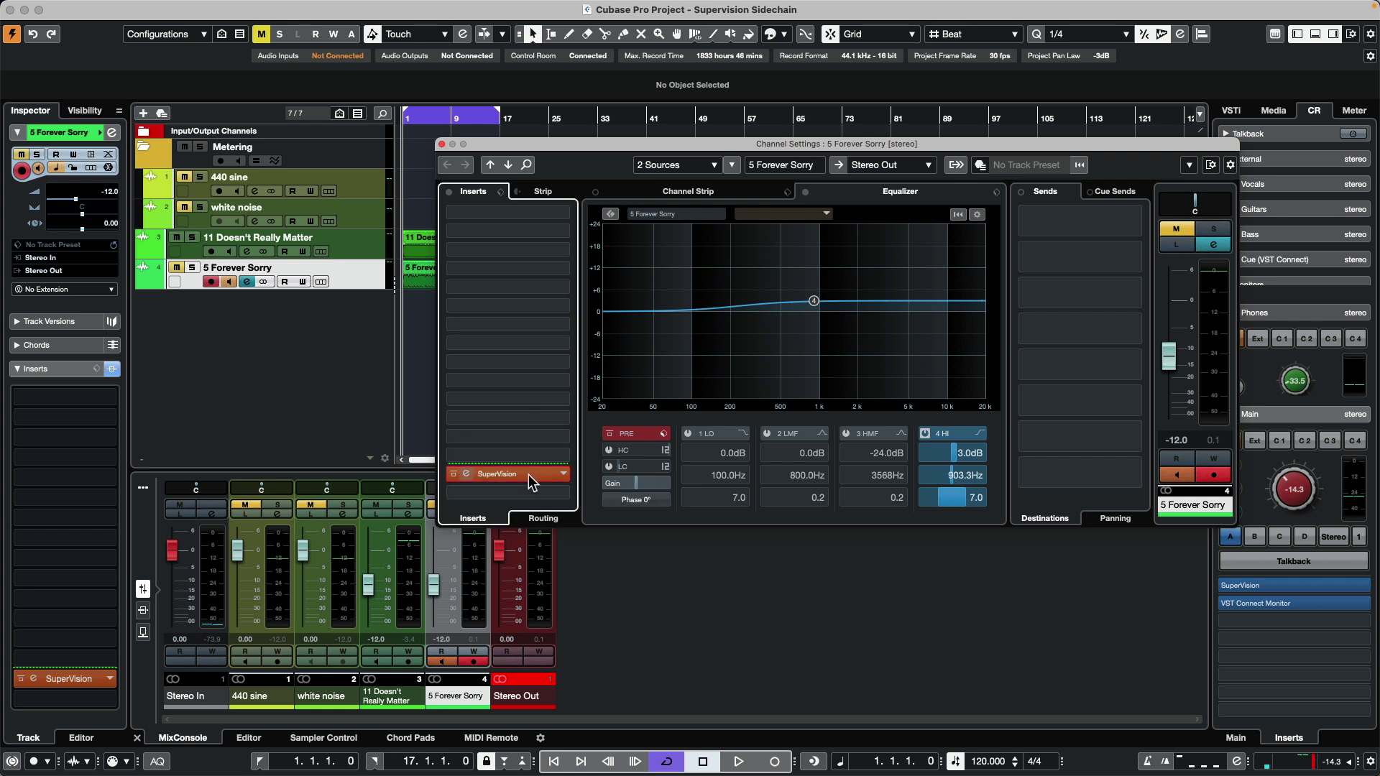
{"action": "left_click", "coordinate": [442, 145]}
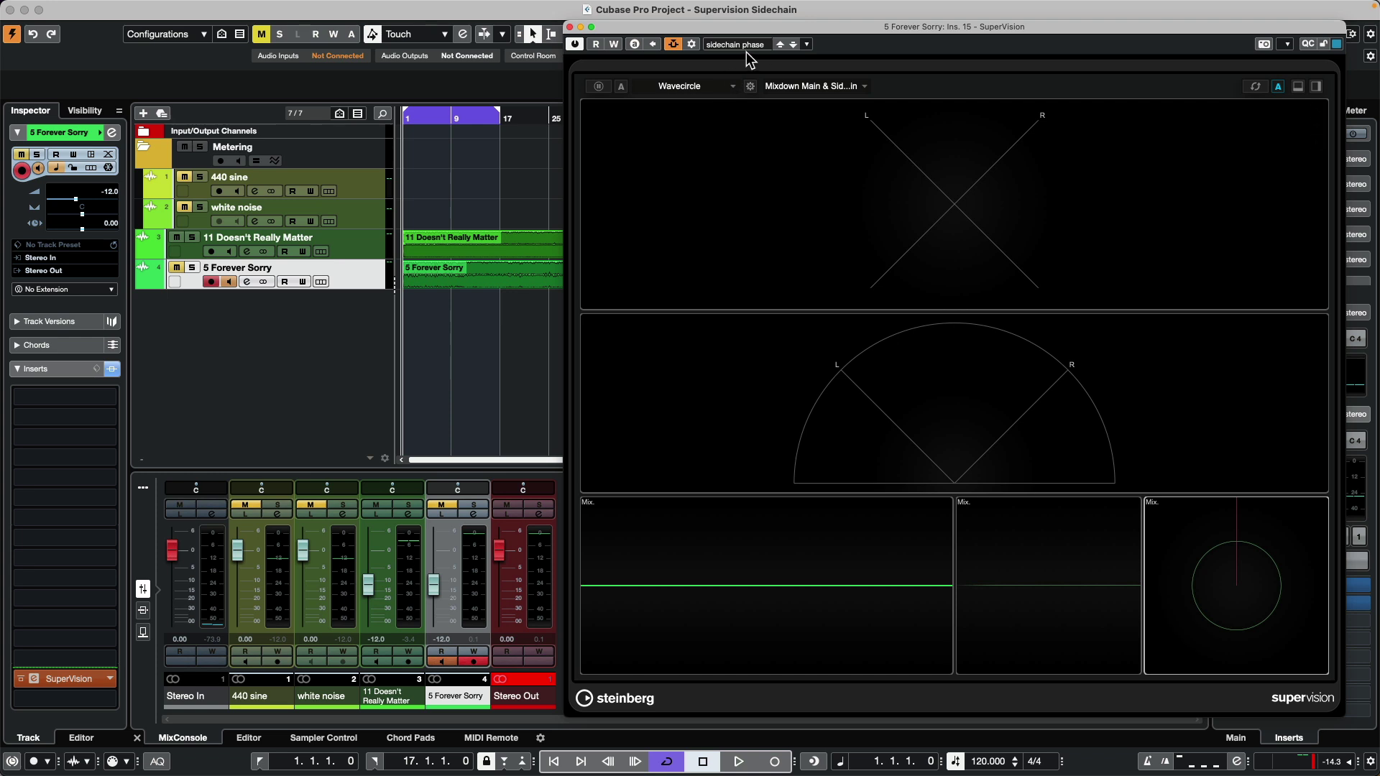
{"action": "left_click", "coordinate": [692, 45]}
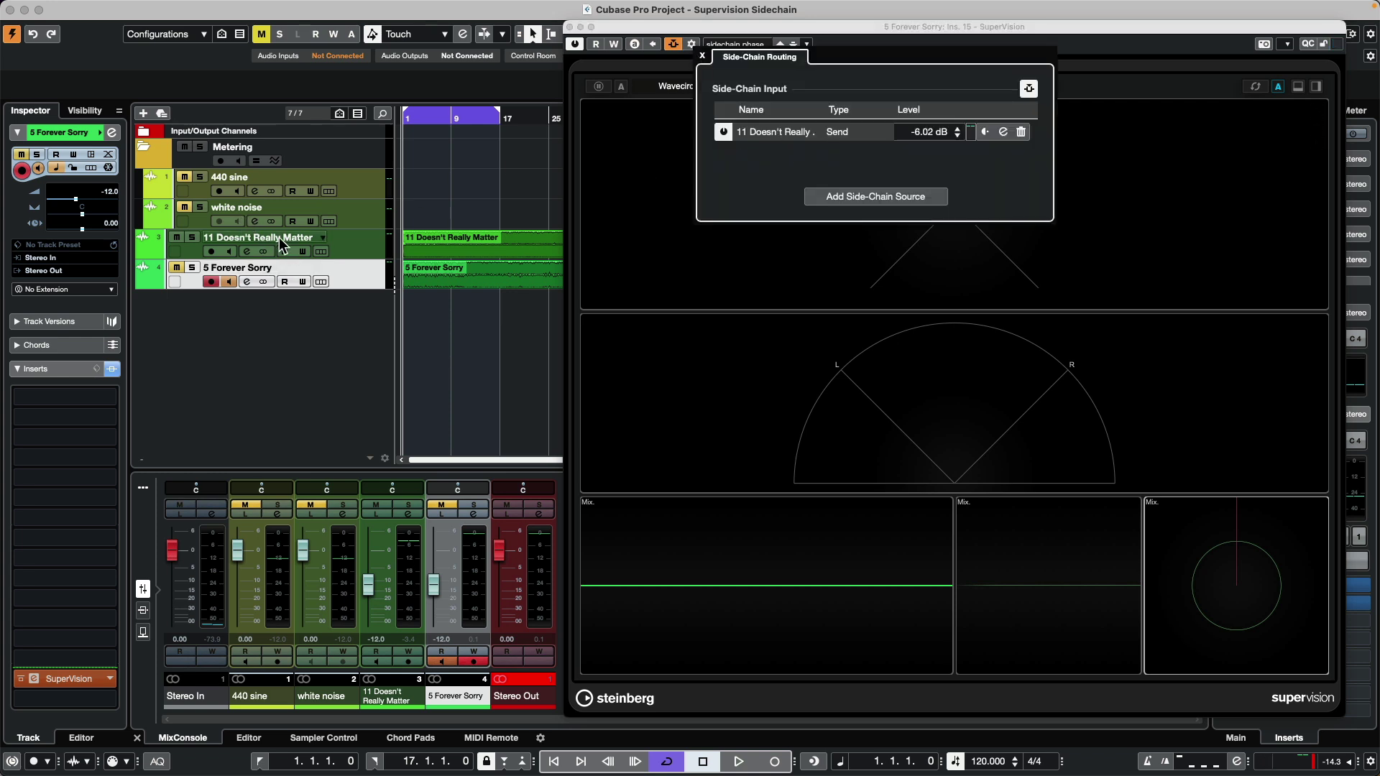
{"action": "left_click", "coordinate": [702, 56]}
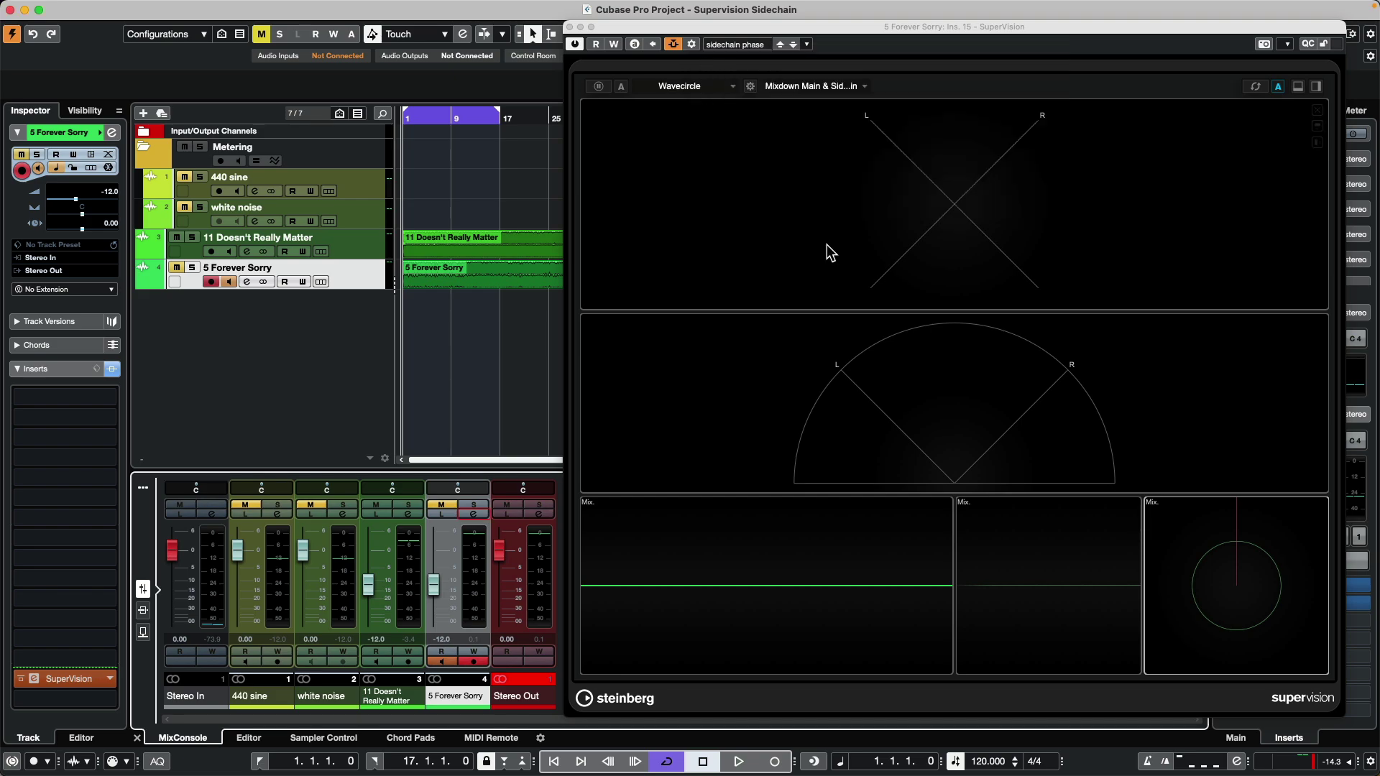
Step: Play with 5 Forever Sorry unmuted and balance 11 Doesn't Really Matter to -11.5 dB and 5 Forever Sorry to -18.4 dB
{"action": "key", "text": "space"}
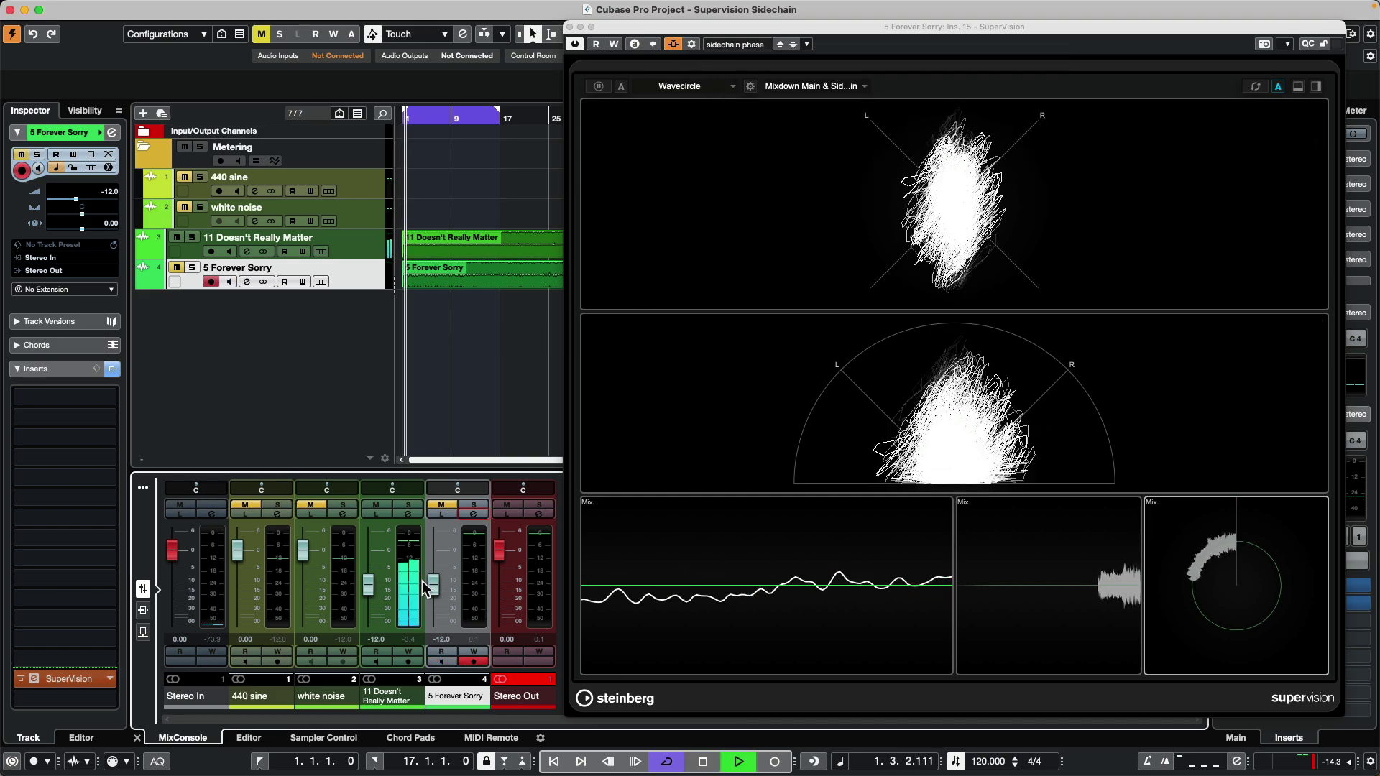
{"action": "left_click", "coordinate": [441, 504]}
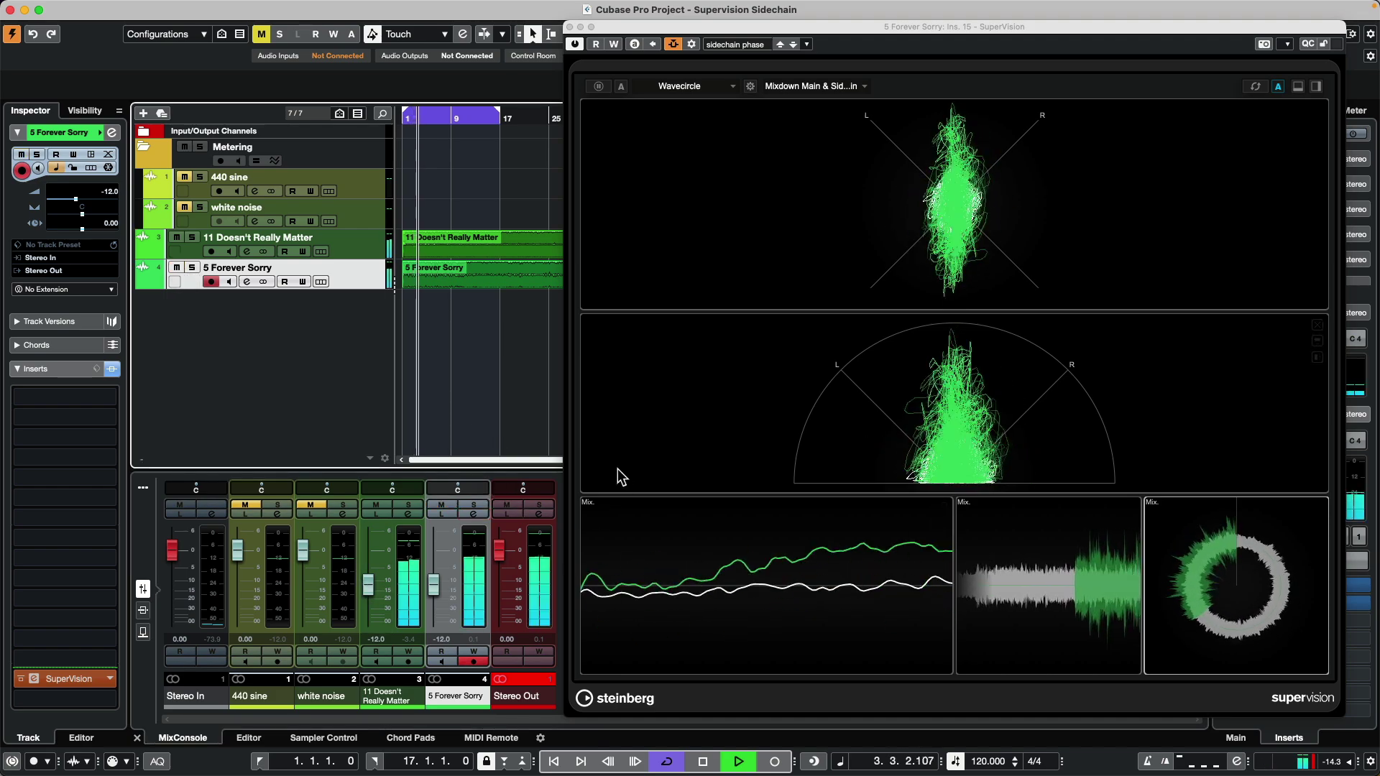
{"action": "left_click", "coordinate": [367, 585]}
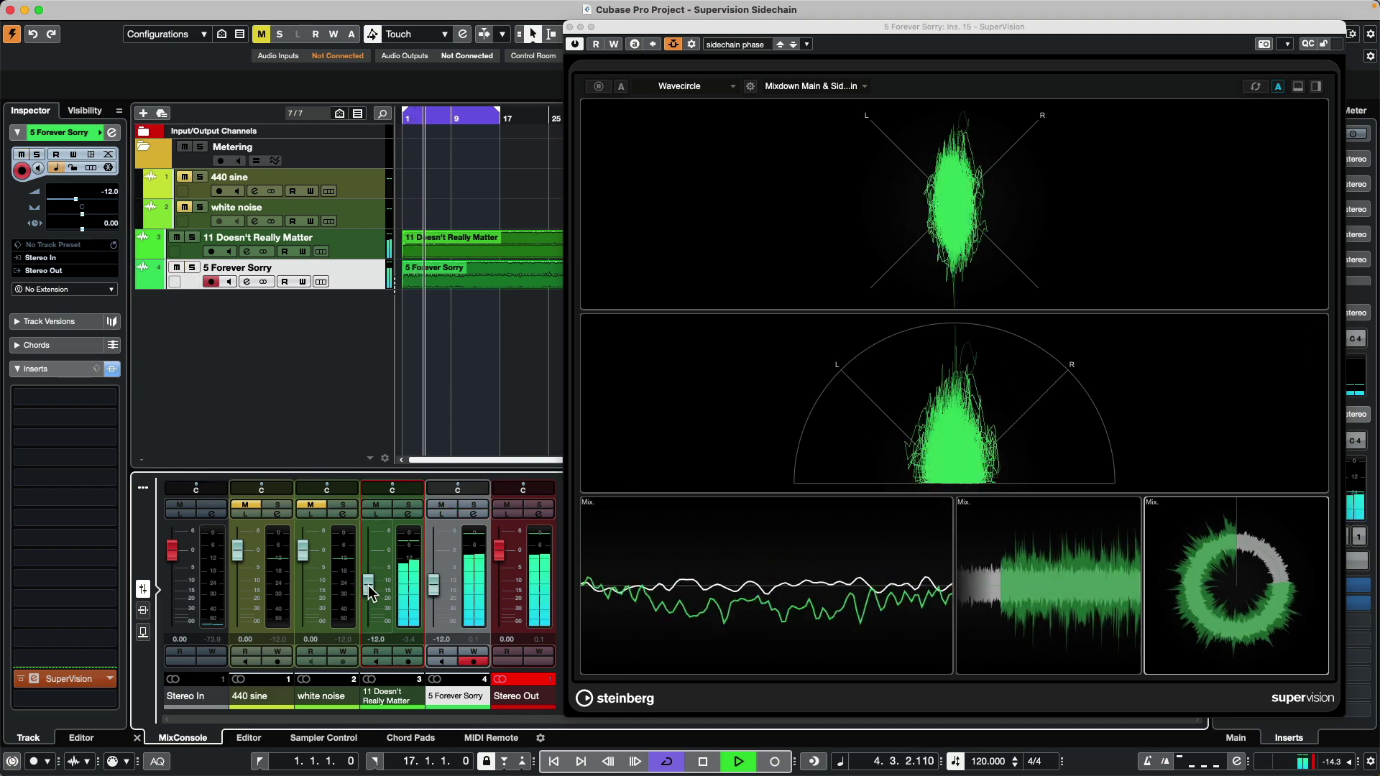
{"action": "left_click_drag", "start_coordinate": [433, 585], "coordinate": [436, 632]}
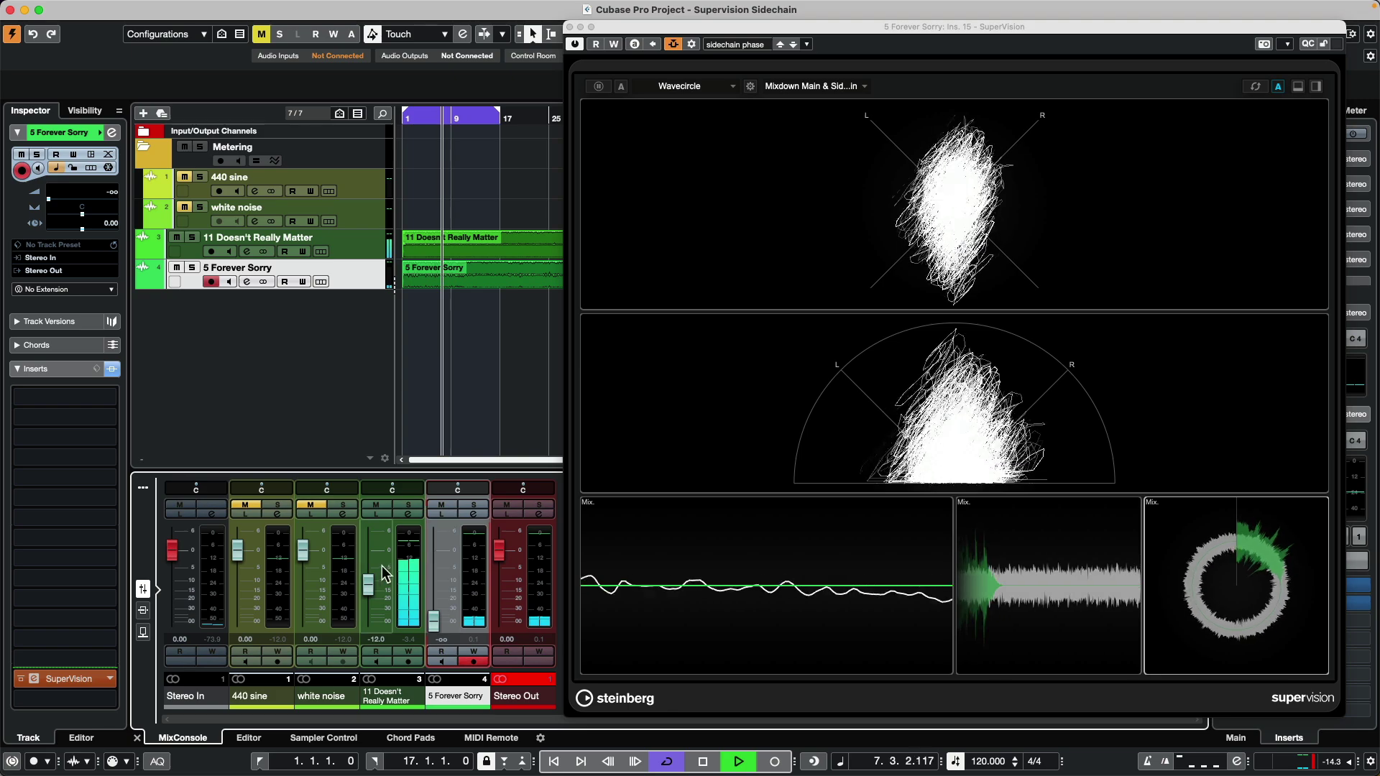
{"action": "mouse_move", "coordinate": [376, 579]}
{"action": "left_mouse_down"}
{"action": "mouse_move", "coordinate": [373, 563]}
{"action": "mouse_move", "coordinate": [368, 580]}
{"action": "left_mouse_up"}
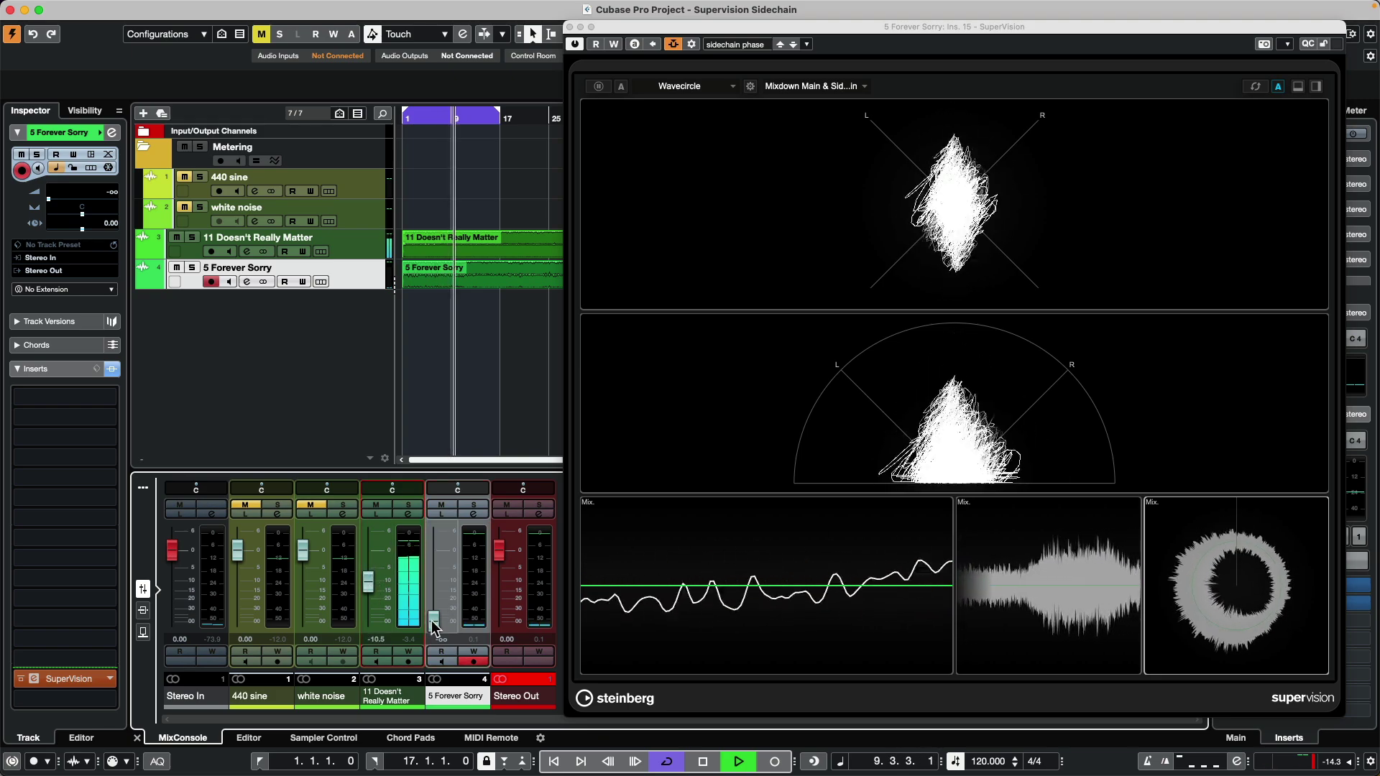
{"action": "left_click_drag", "start_coordinate": [440, 633], "coordinate": [370, 621]}
{"action": "mouse_move", "coordinate": [433, 578]}
{"action": "left_mouse_down"}
{"action": "mouse_move", "coordinate": [432, 628]}
{"action": "mouse_move", "coordinate": [369, 612]}
{"action": "mouse_move", "coordinate": [378, 586]}
{"action": "mouse_move", "coordinate": [433, 611]}
{"action": "mouse_move", "coordinate": [431, 588]}
{"action": "mouse_move", "coordinate": [432, 600]}
{"action": "left_mouse_up"}
Step: Stop playback and expand the Main, Side-Chain and Main & Side-Chain folders in SuperVision's source list
{"action": "key", "text": "space"}
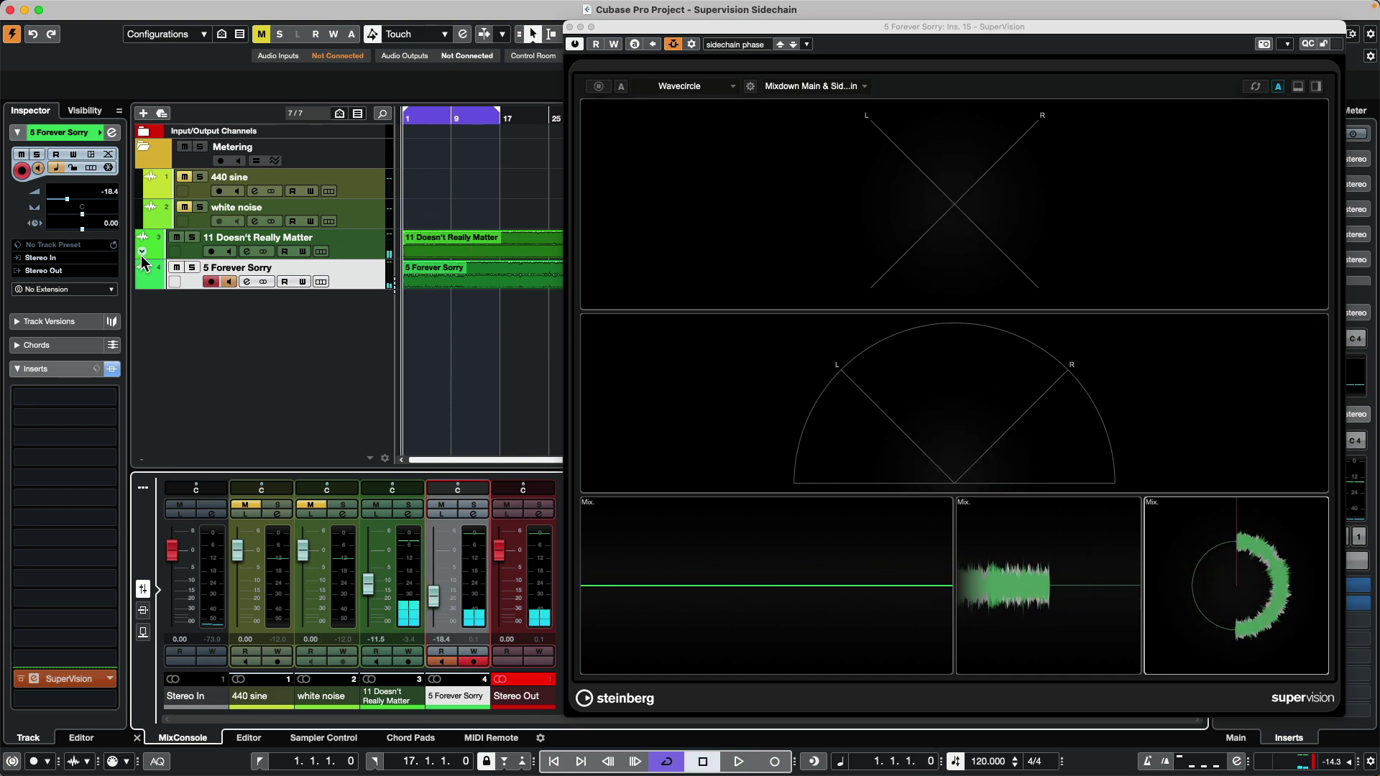
{"action": "left_click", "coordinate": [798, 85]}
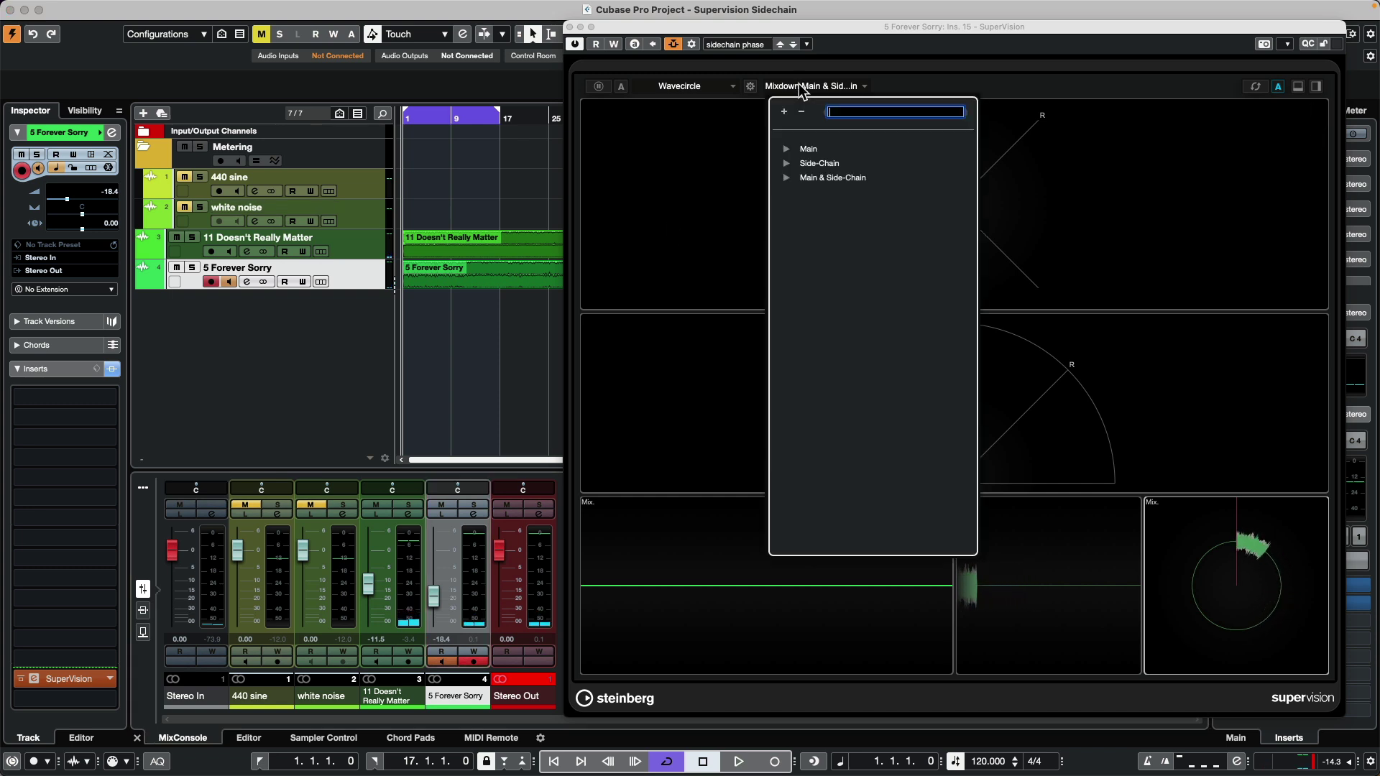
{"action": "left_click", "coordinate": [786, 149]}
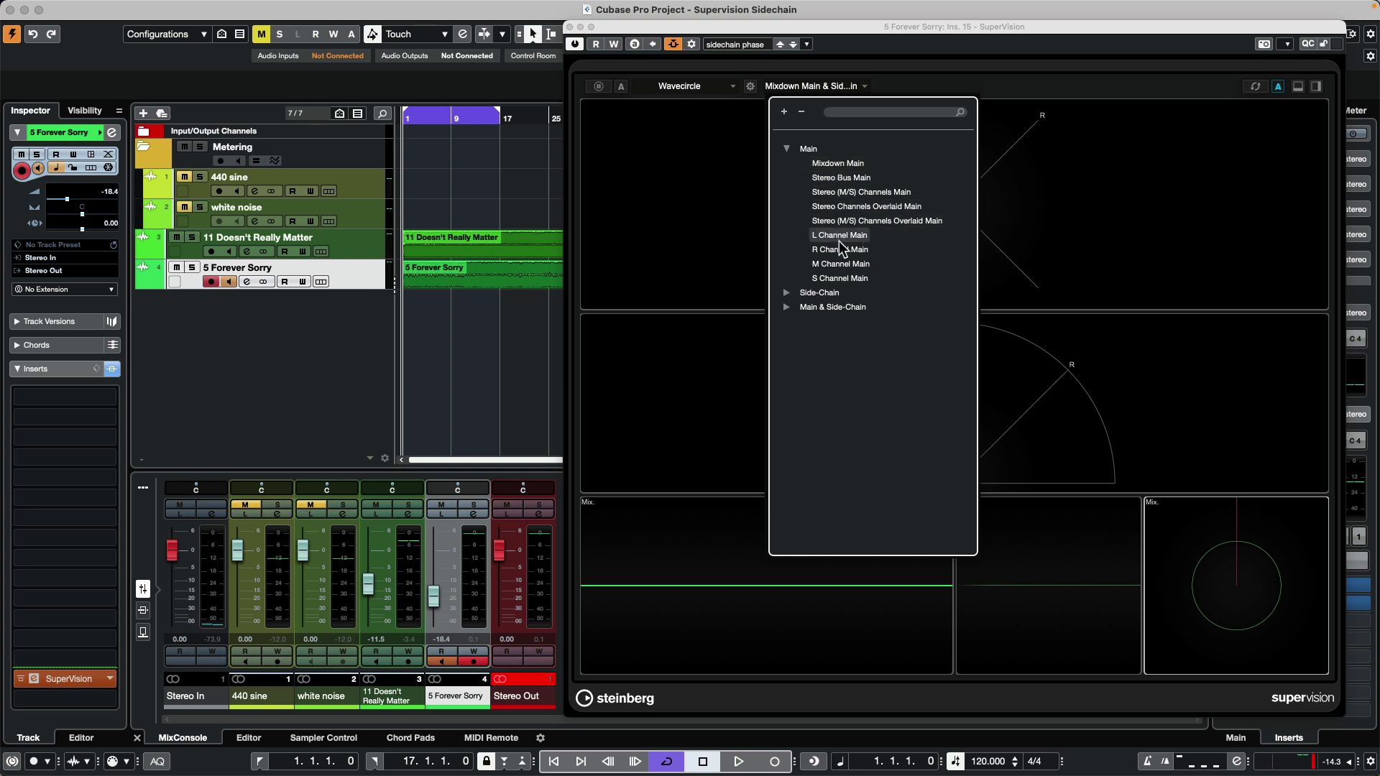
{"action": "left_click", "coordinate": [787, 294]}
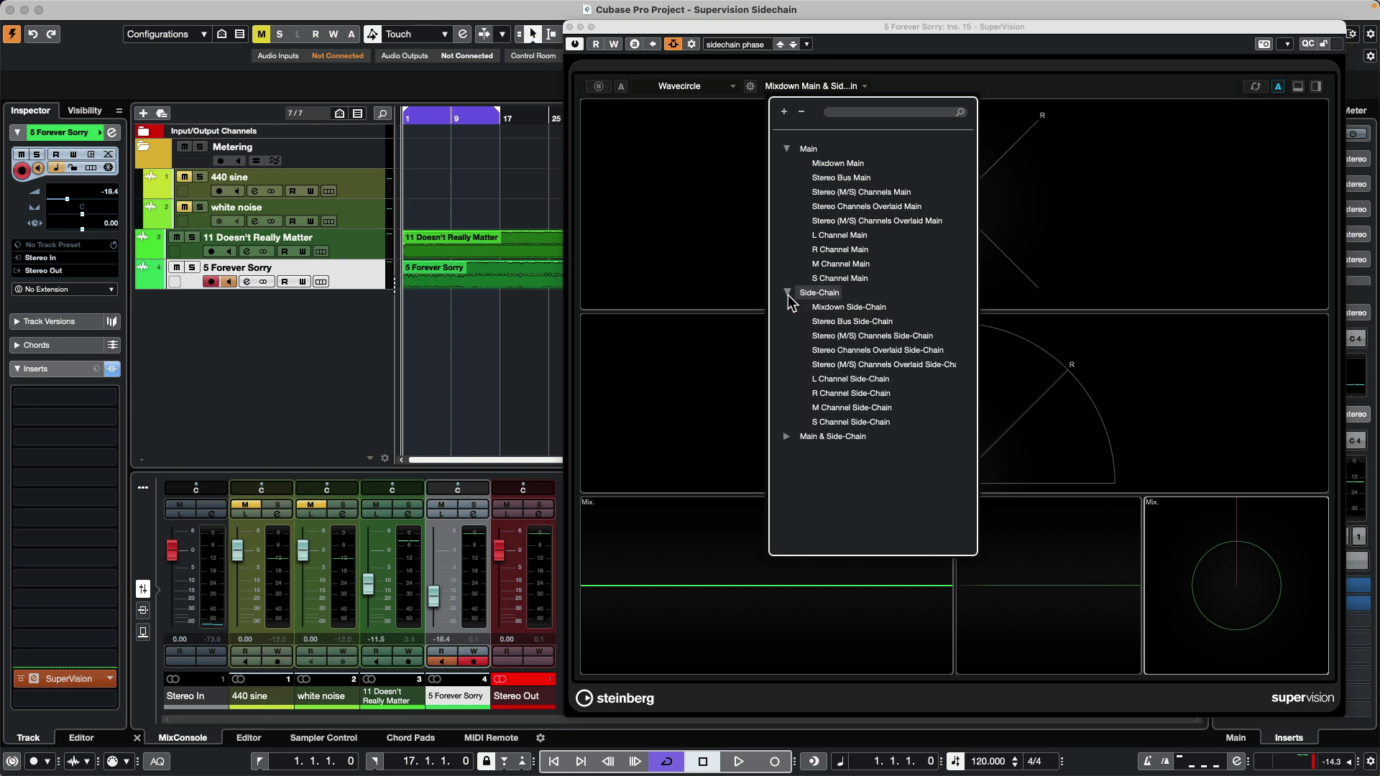
{"action": "left_click", "coordinate": [786, 437]}
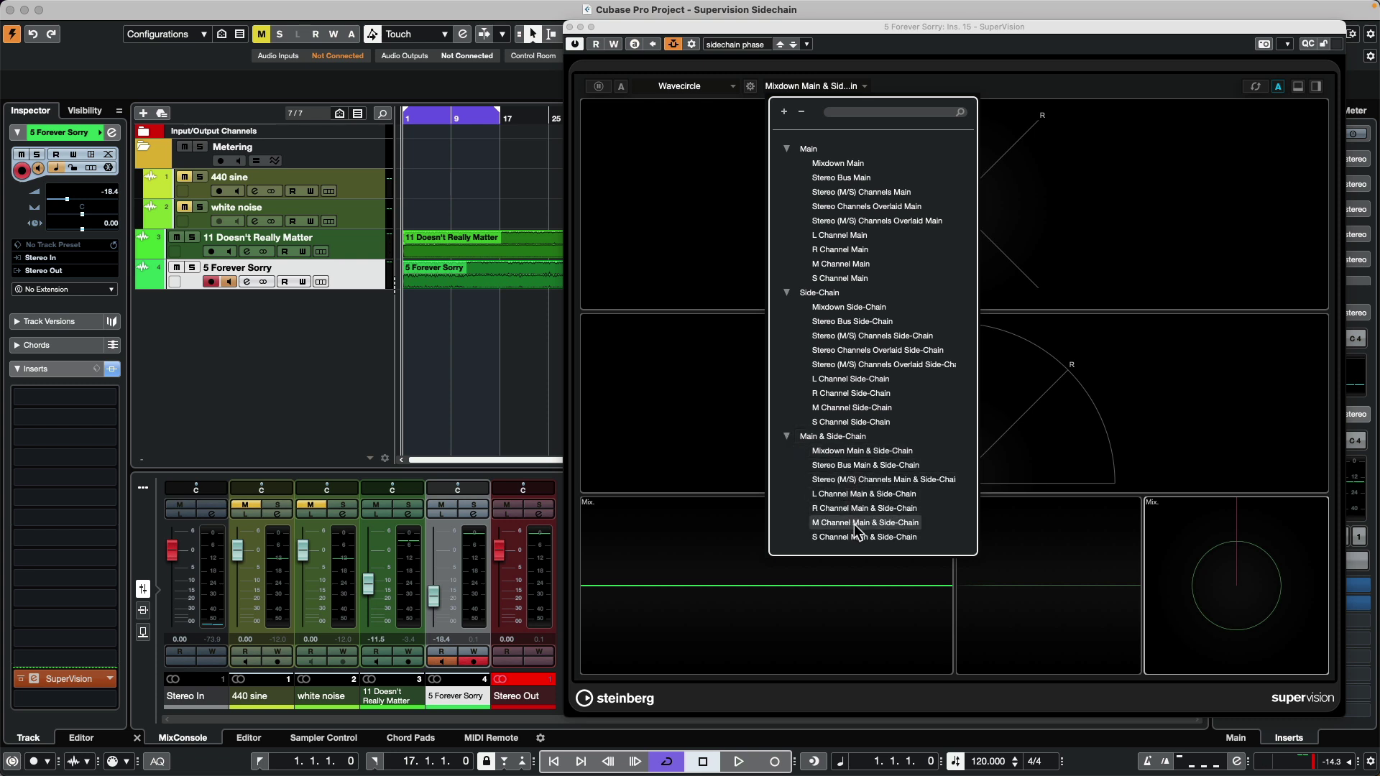